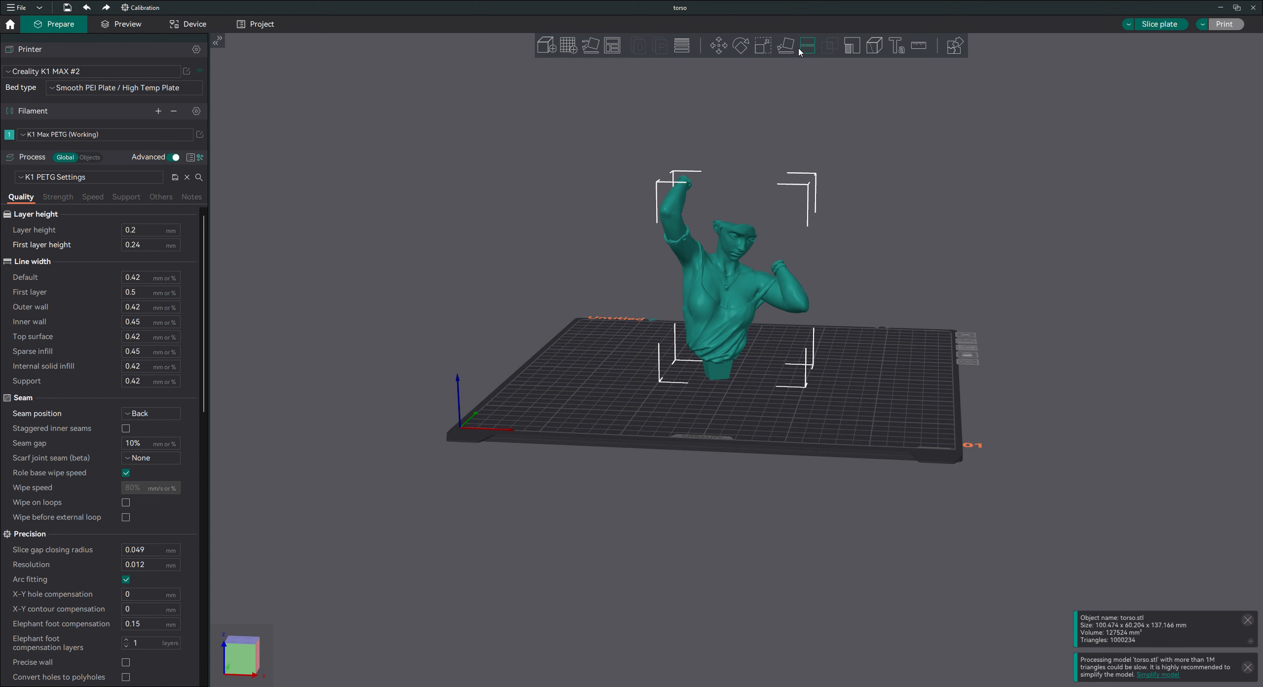
Scale the torso model uniformly to 250%.
click(762, 49)
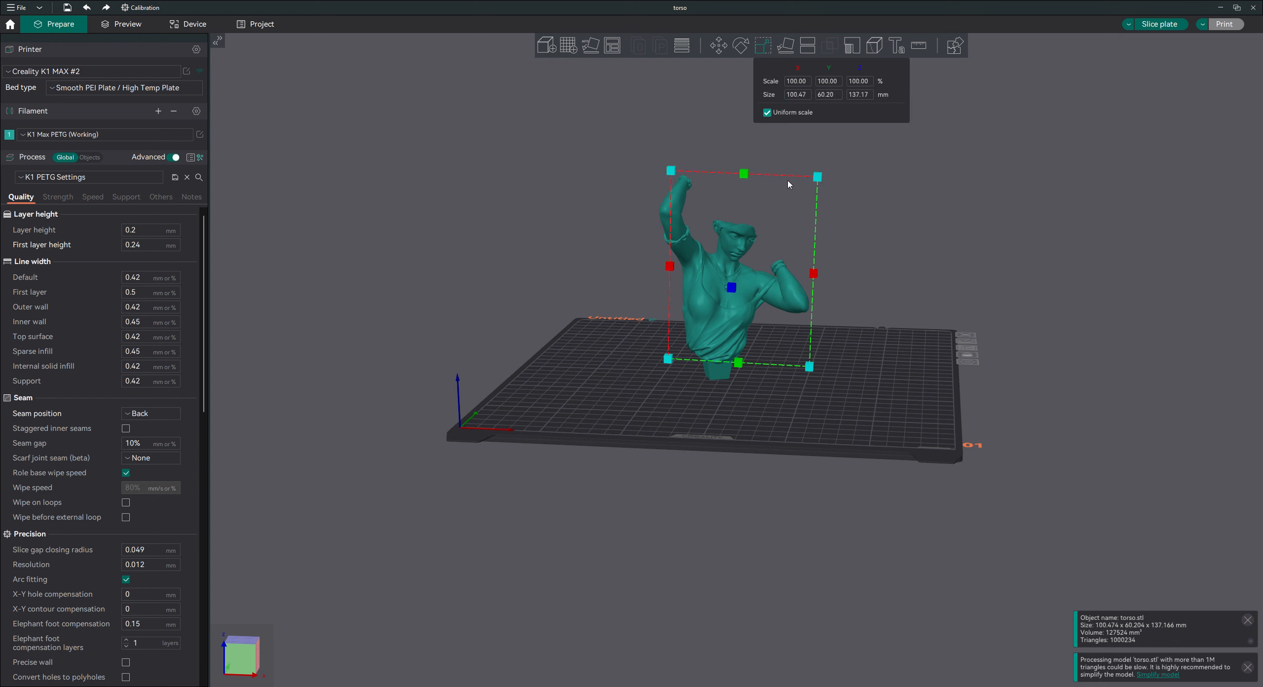
click(805, 82)
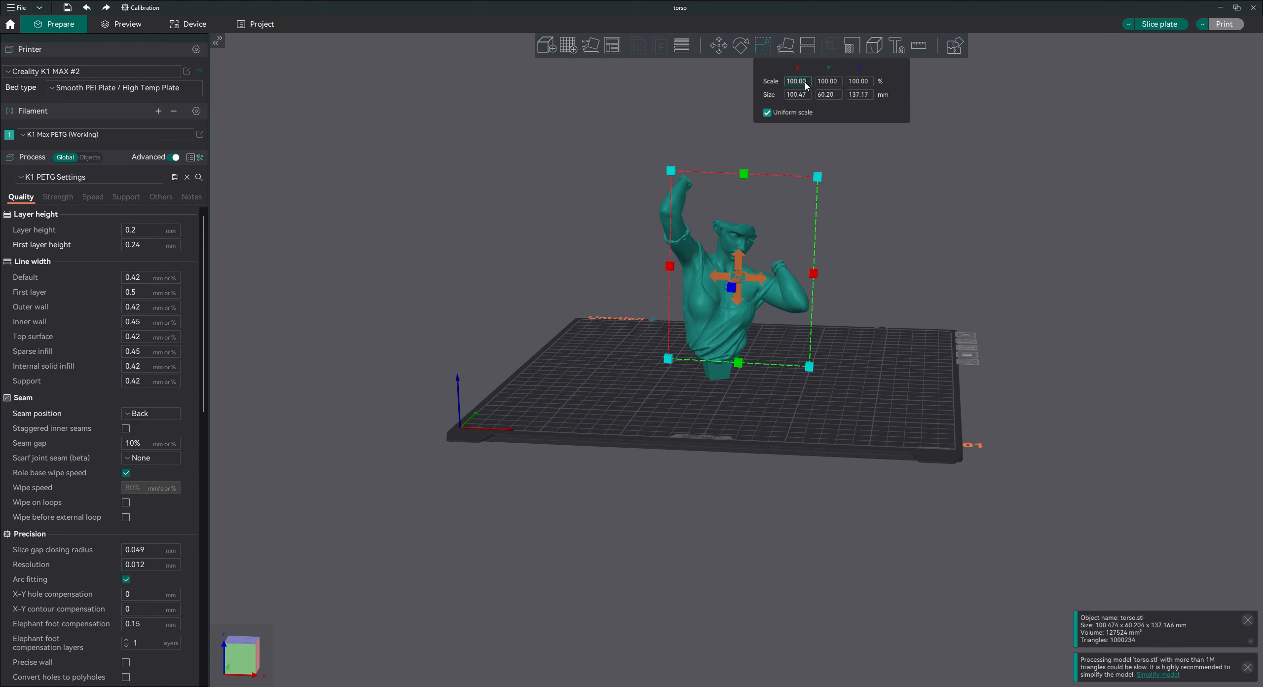
text(250)
key(Tab)
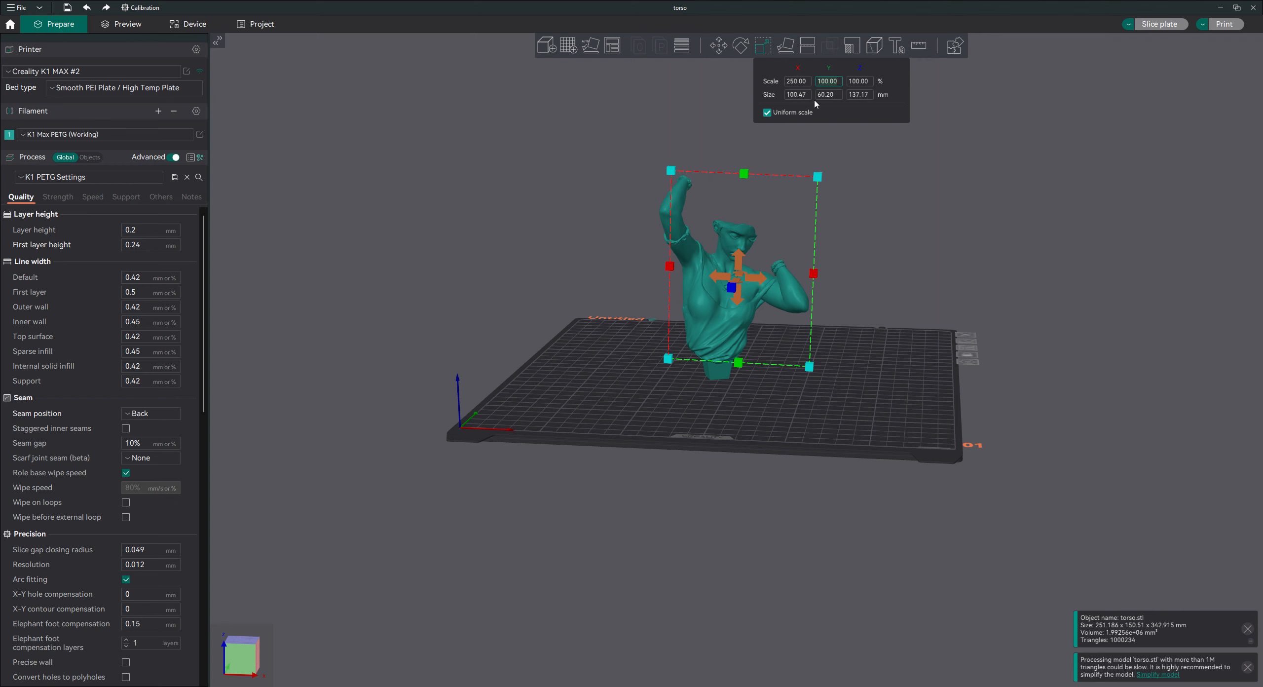
scroll(875, 278, down, 5)
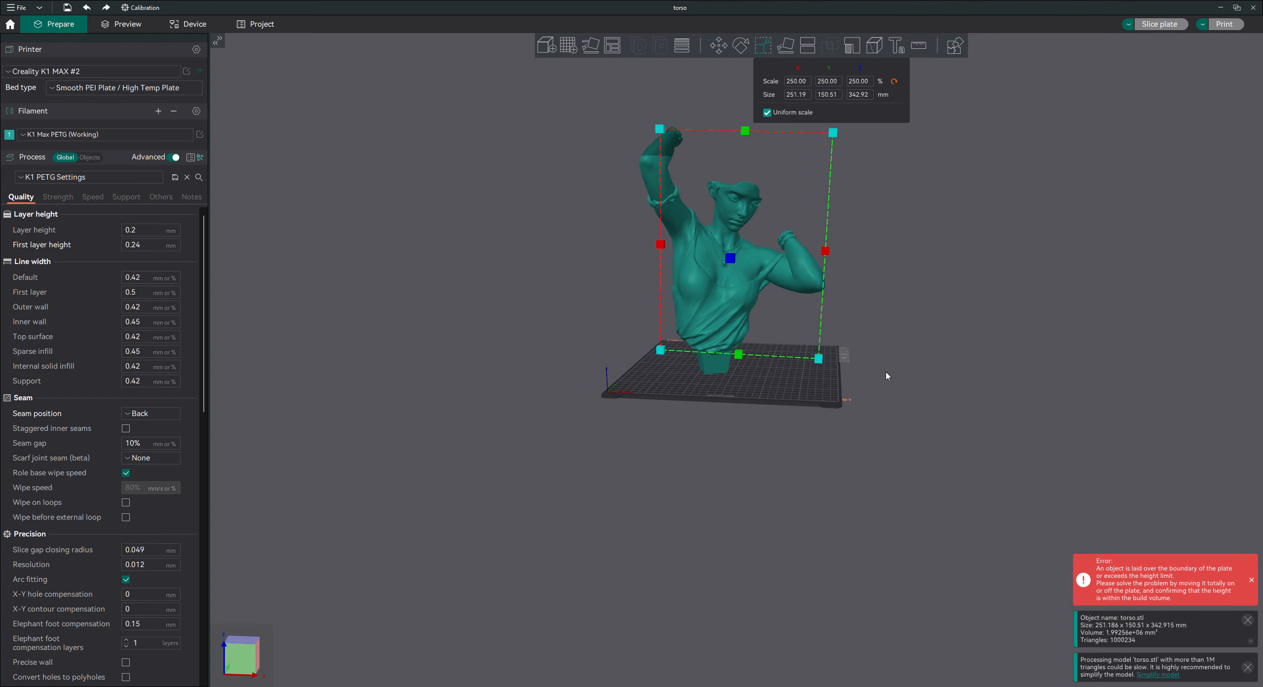
click(881, 290)
Start a planar cut on the torso and move the cut plane to a height of about 172.6 mm.
drag(872, 275, 700, 220)
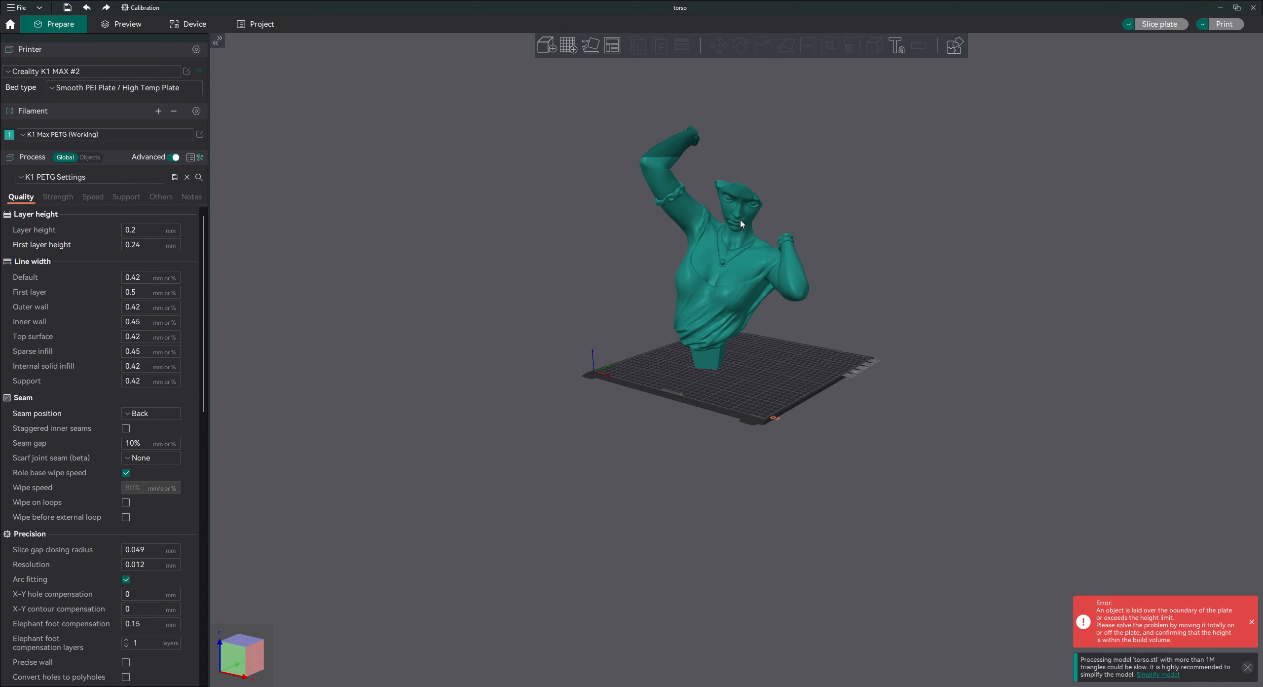
click(719, 273)
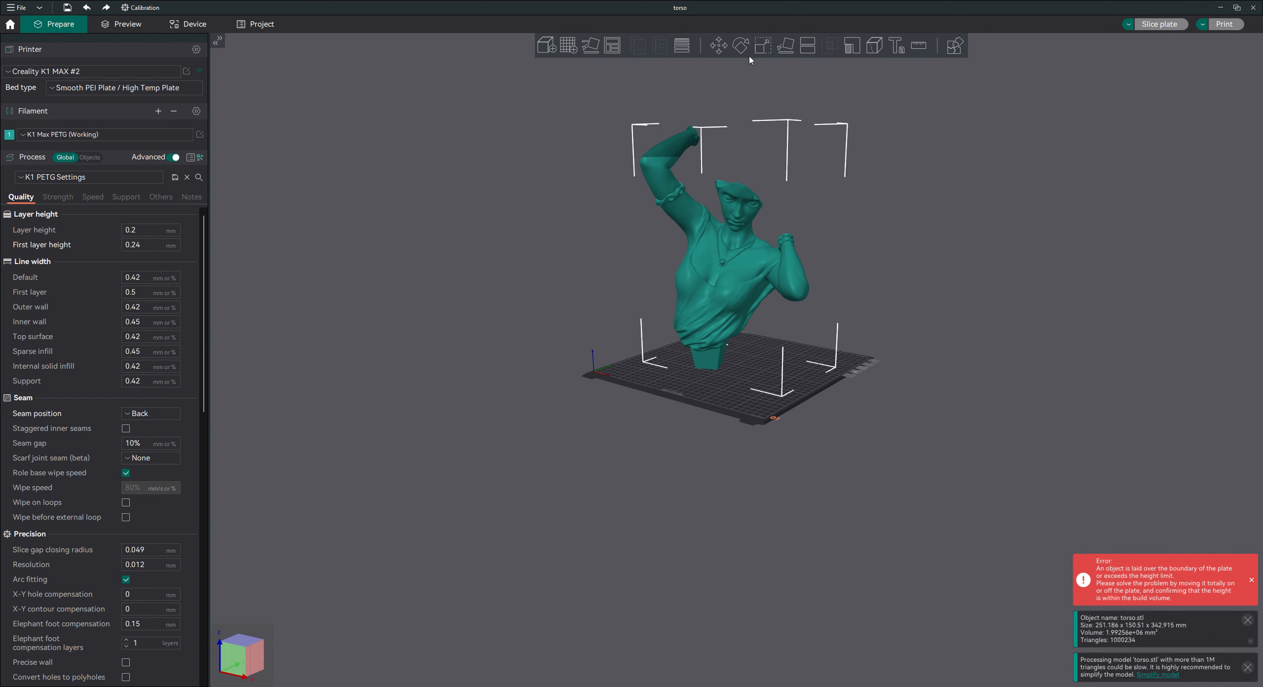
click(807, 46)
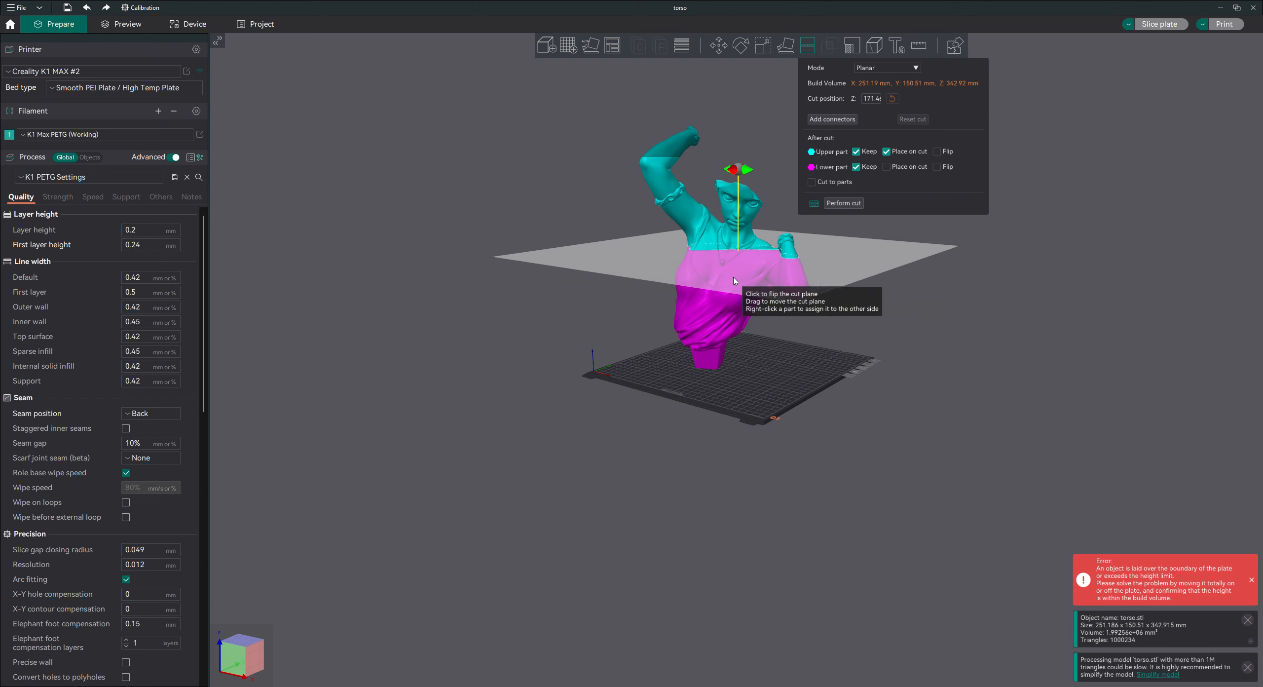
drag(760, 301, 876, 351)
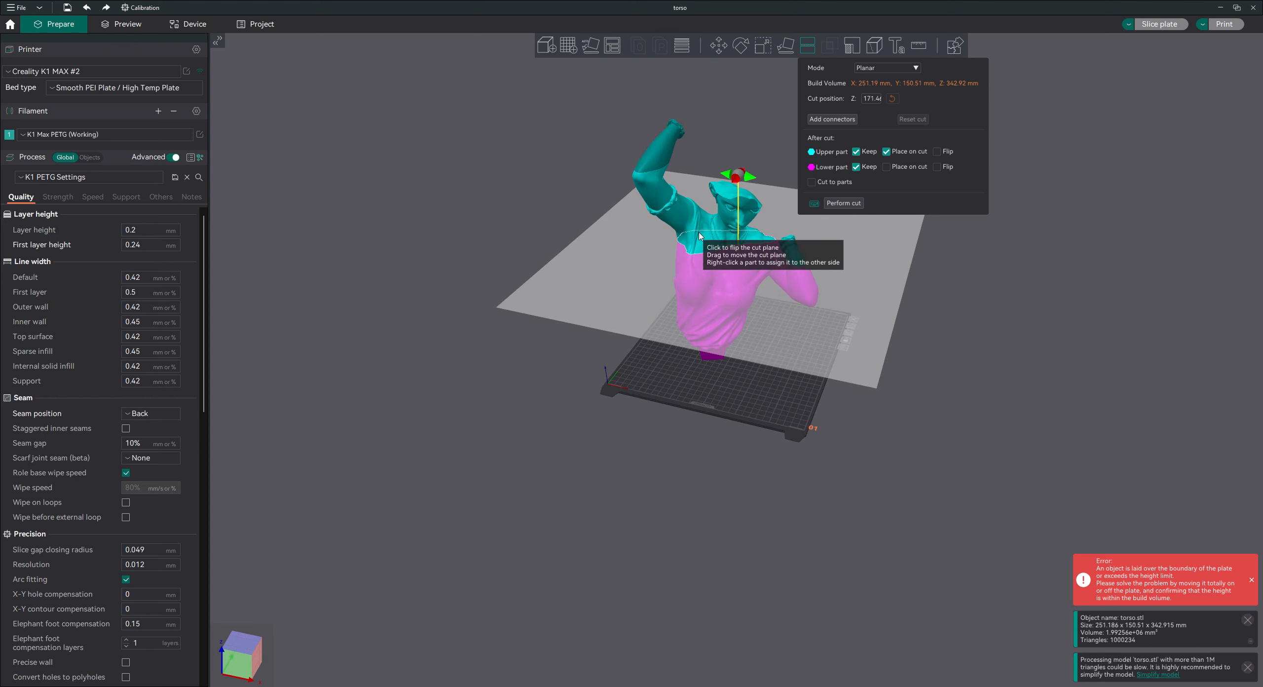
drag(747, 248, 789, 267)
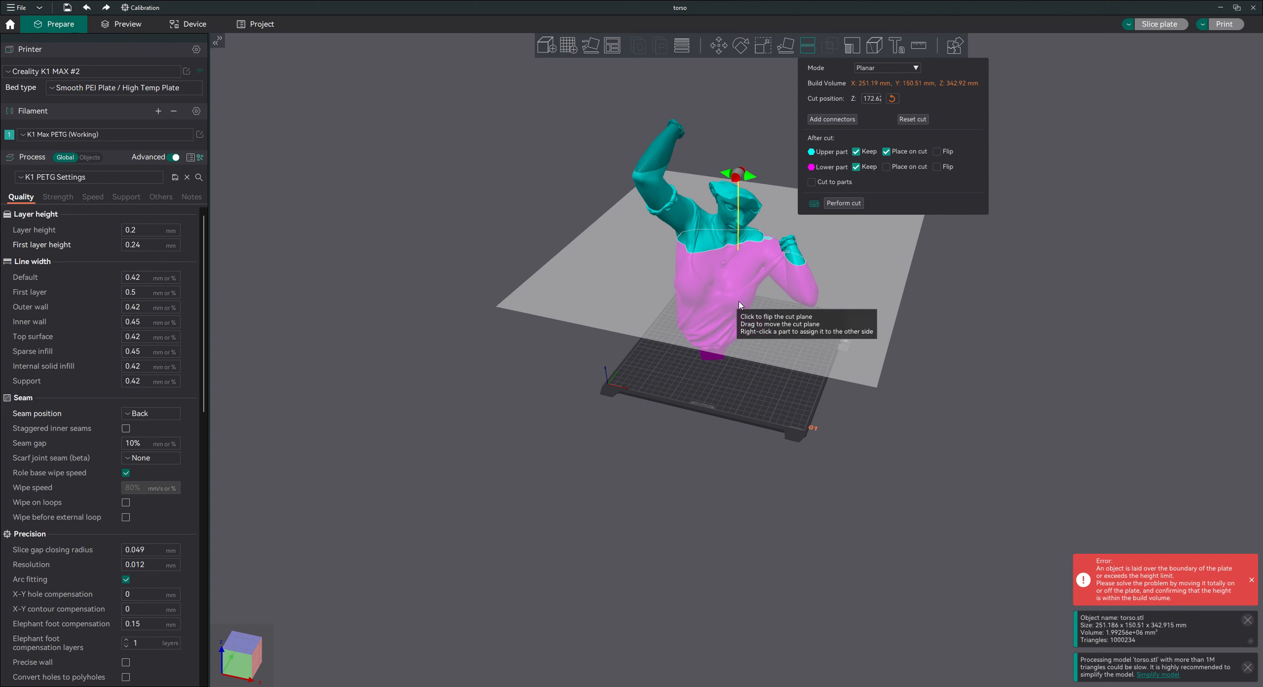
drag(542, 410, 537, 400)
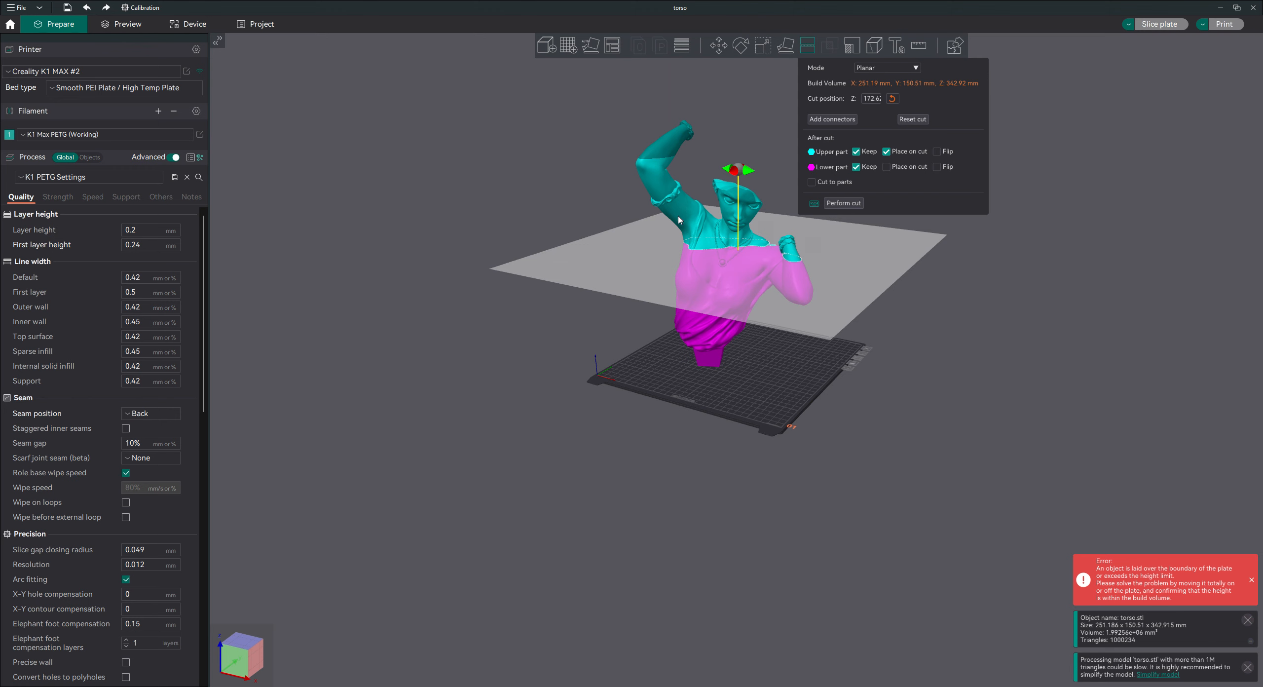
Tilt the cut plane about two axes and move it across the raised upper arm at a cut position of about 255 mm.
drag(755, 173, 717, 222)
drag(806, 406, 743, 330)
drag(670, 305, 585, 279)
mouse_move(724, 364)
mouse_down()
mouse_move(770, 375)
mouse_move(797, 360)
mouse_move(787, 349)
mouse_move(748, 360)
mouse_up()
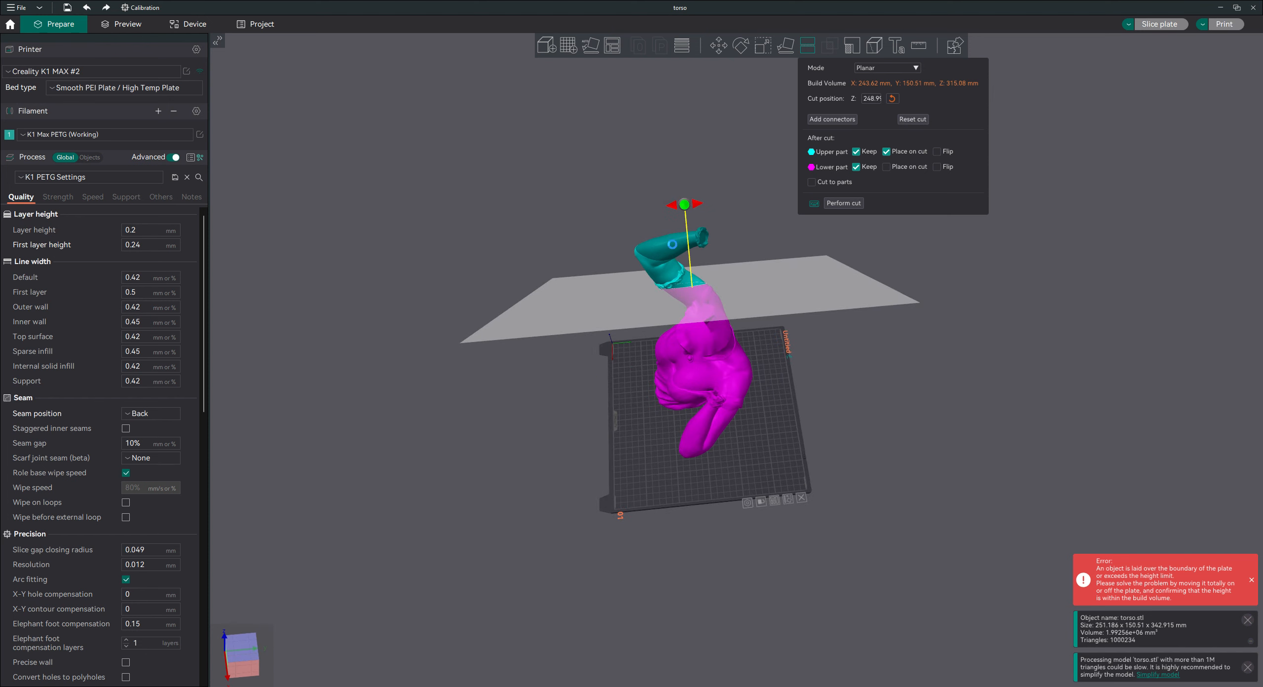
drag(671, 207, 647, 232)
drag(808, 358, 778, 350)
drag(615, 376, 603, 374)
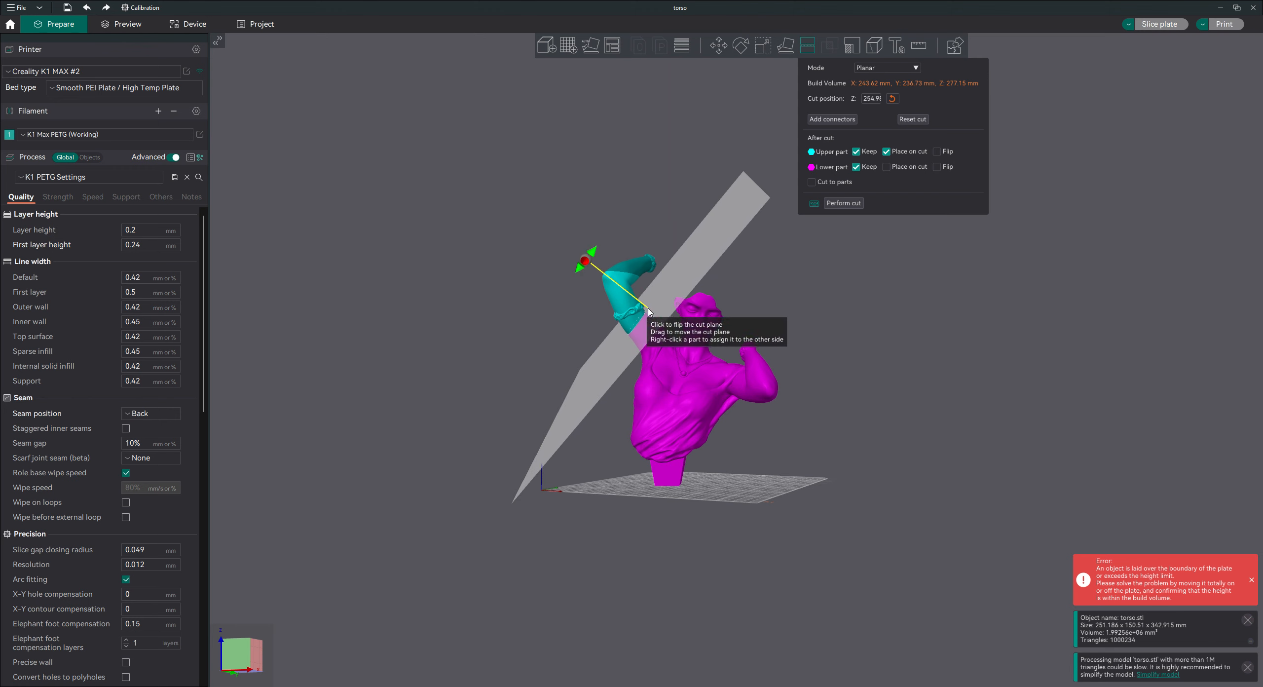
Refine the cut plane's tilt and position it just below the raised arm's armband, at a cut position of about 252.4 mm.
drag(584, 261, 611, 247)
drag(897, 387, 754, 340)
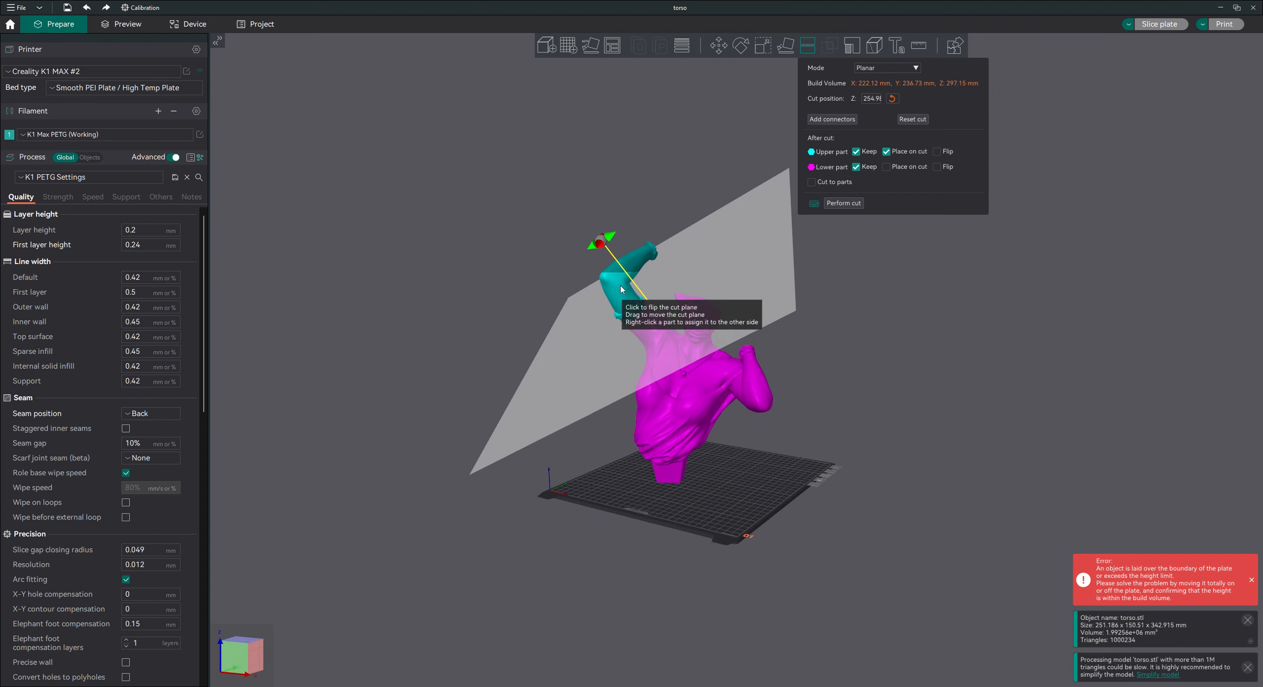
drag(672, 337, 685, 347)
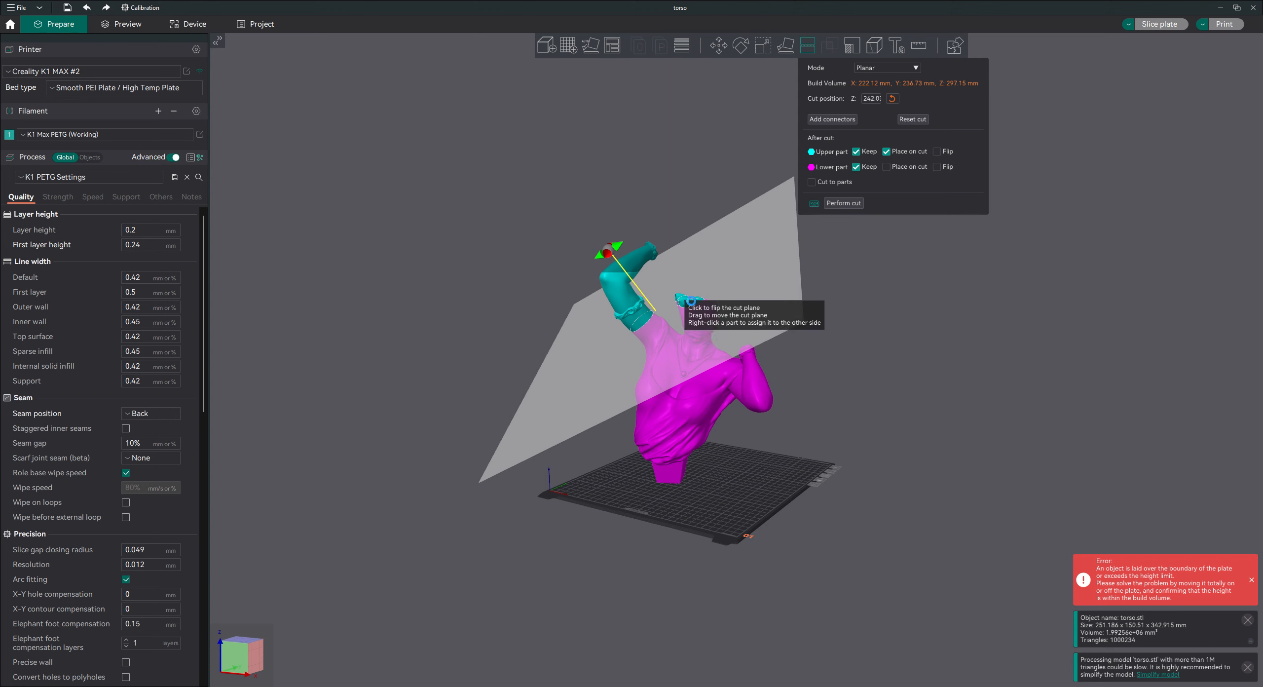
drag(678, 362, 663, 357)
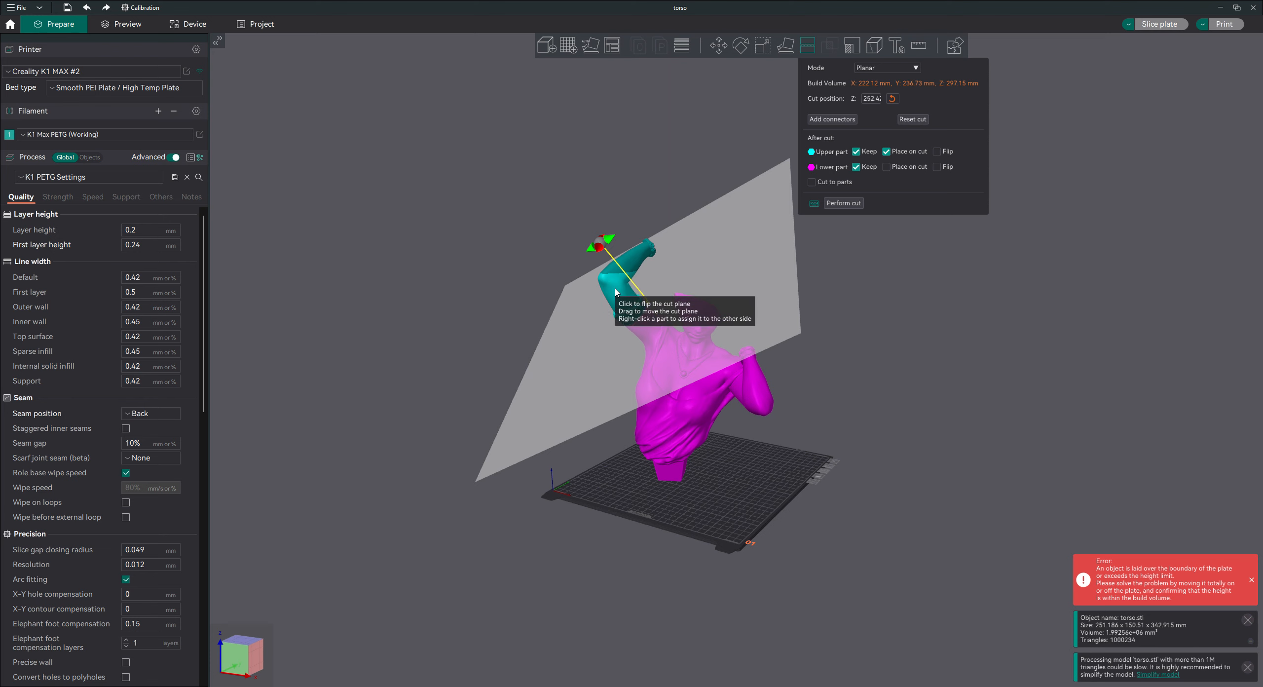
drag(856, 369, 819, 398)
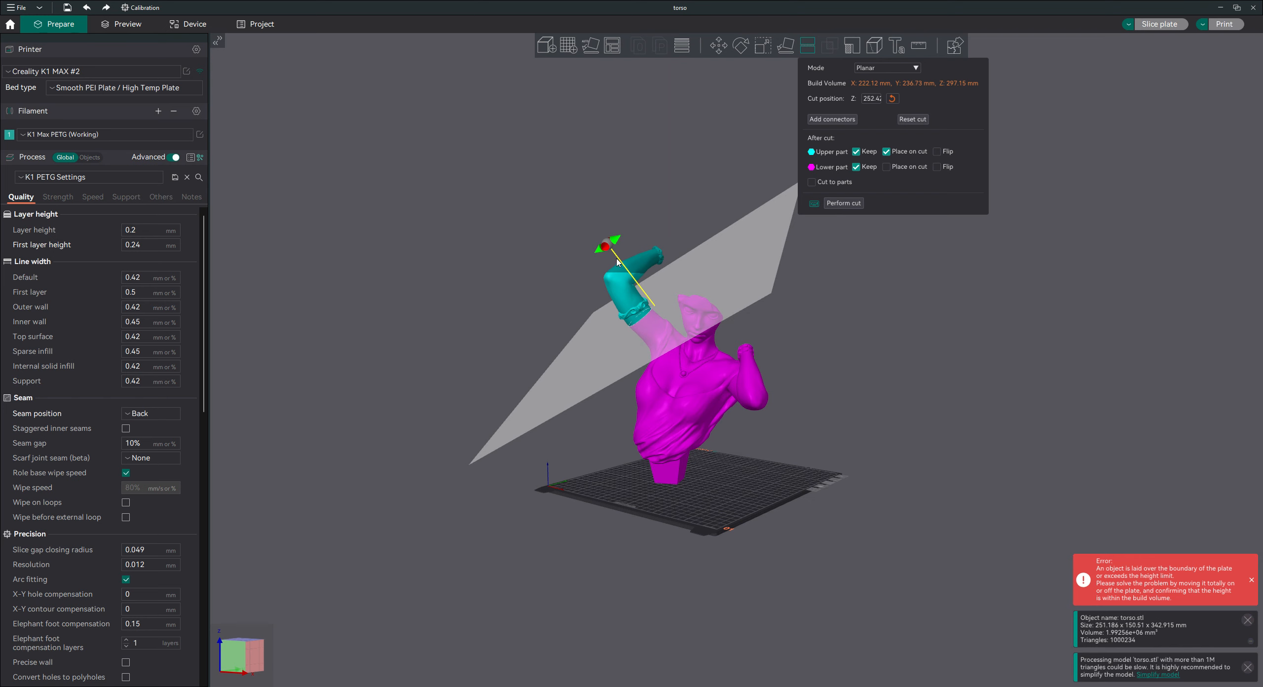
Start adding circular prism plug connectors to the cut and set their depth to 10 mm.
click(841, 121)
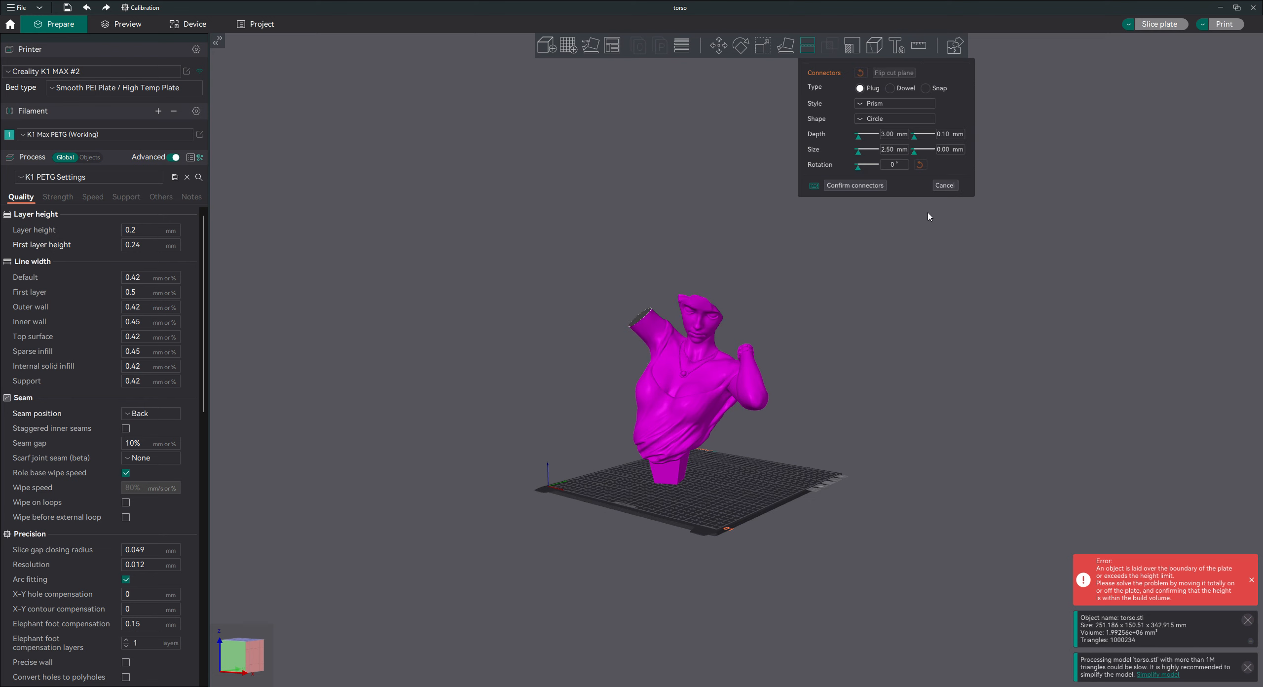
click(892, 149)
mouse_move(708, 291)
mouse_down()
mouse_move(721, 260)
mouse_move(700, 299)
mouse_up()
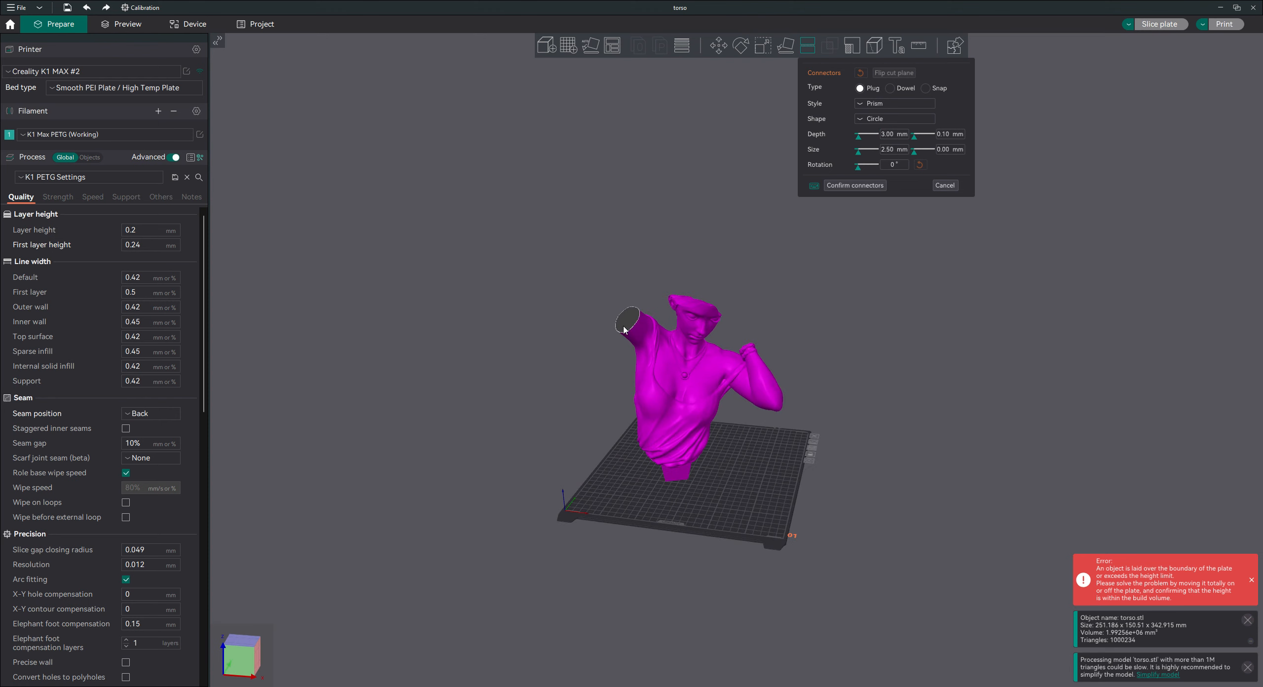
click(891, 136)
key(BackSpace)
key(BackSpace)
key(BackSpace)
key(BackSpace)
text(10)
Set the connector size to 10 mm and both the depth and size tolerances to 0.3 mm.
click(890, 154)
key(BackSpace)
key(BackSpace)
key(BackSpace)
key(BackSpace)
text(1)
click(950, 136)
text(.3)
click(946, 149)
text(.3)
Place two plug connectors side by side inside the raised arm's cut face.
drag(940, 290, 914, 311)
drag(854, 344, 745, 382)
scroll(746, 383, up, 6)
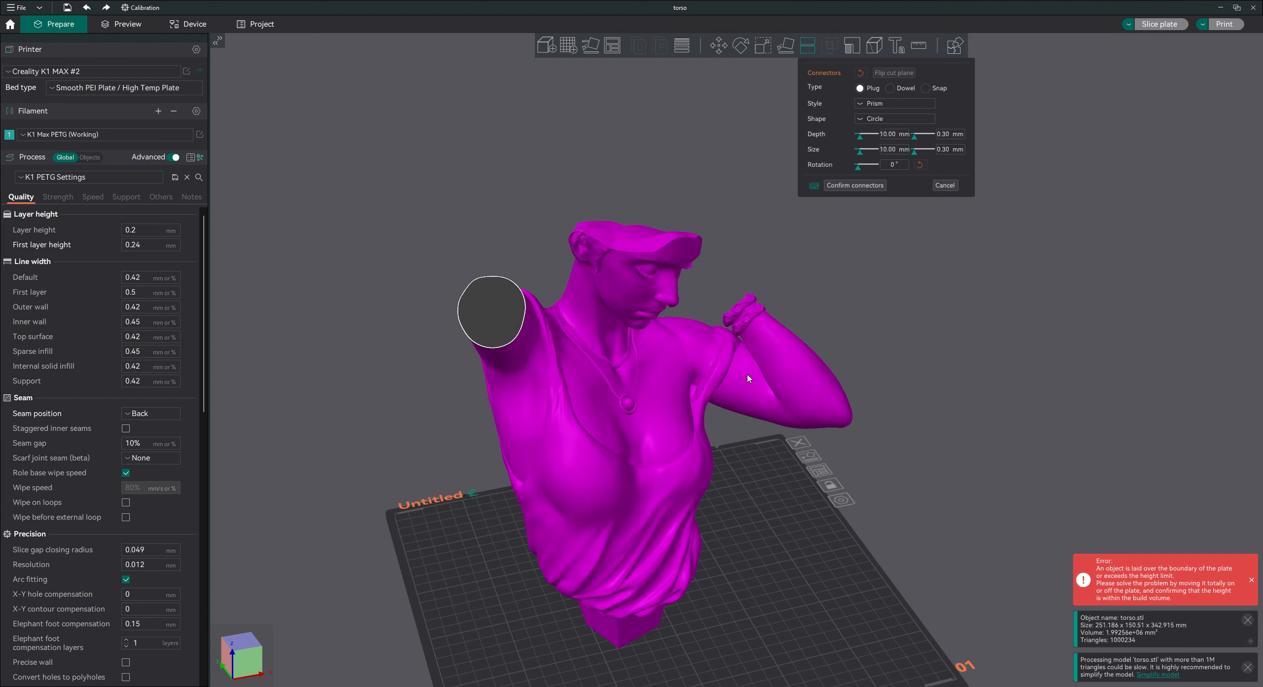
right_drag(891, 531, 1009, 567)
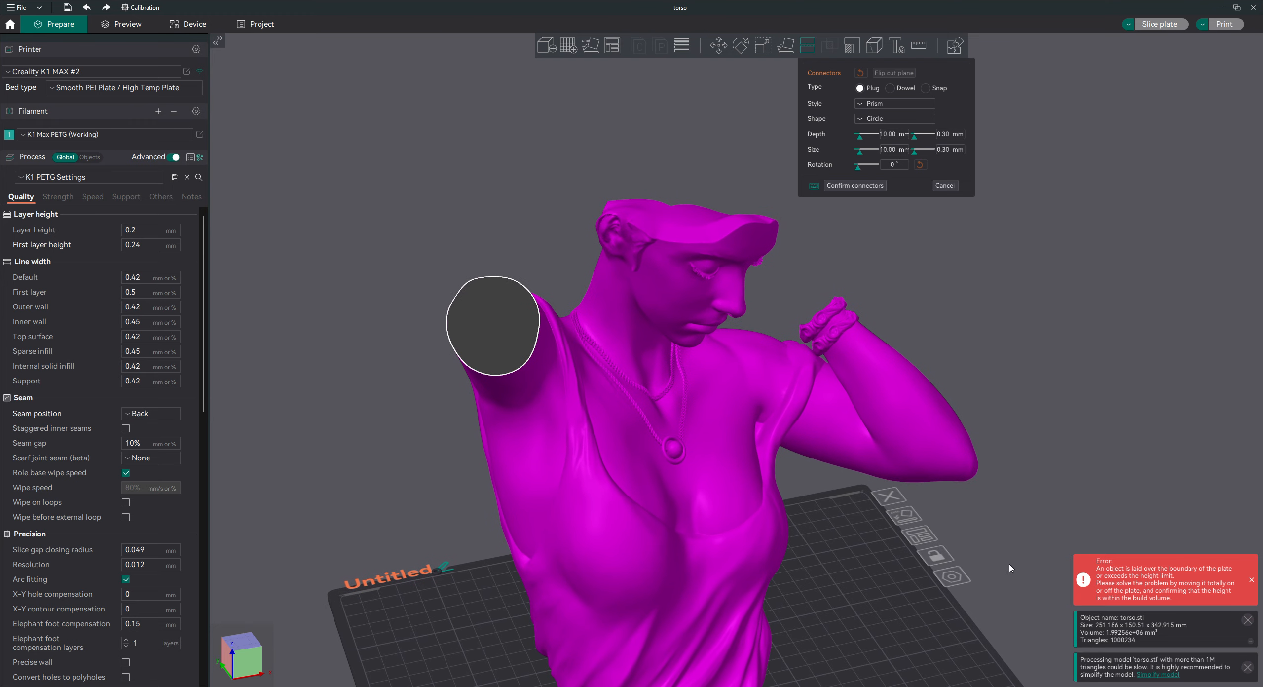
click(479, 305)
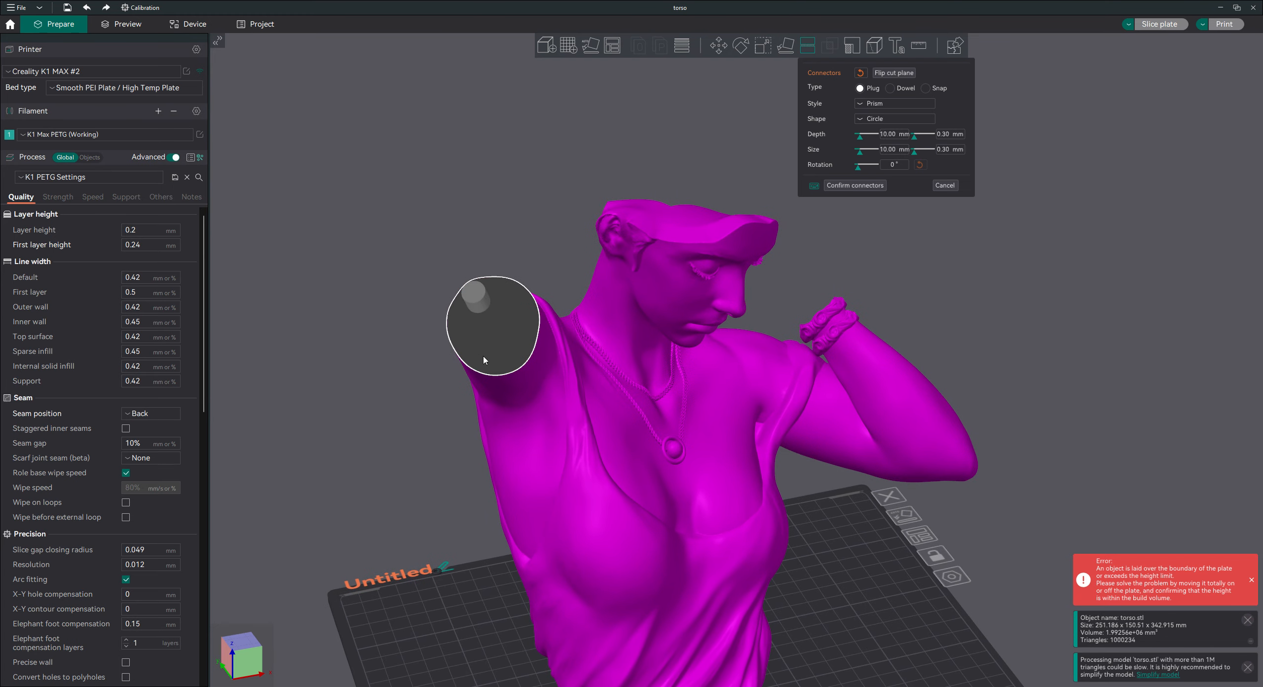
click(500, 349)
drag(910, 542, 925, 557)
mouse_move(504, 409)
mouse_down()
mouse_move(522, 421)
mouse_move(512, 412)
mouse_up()
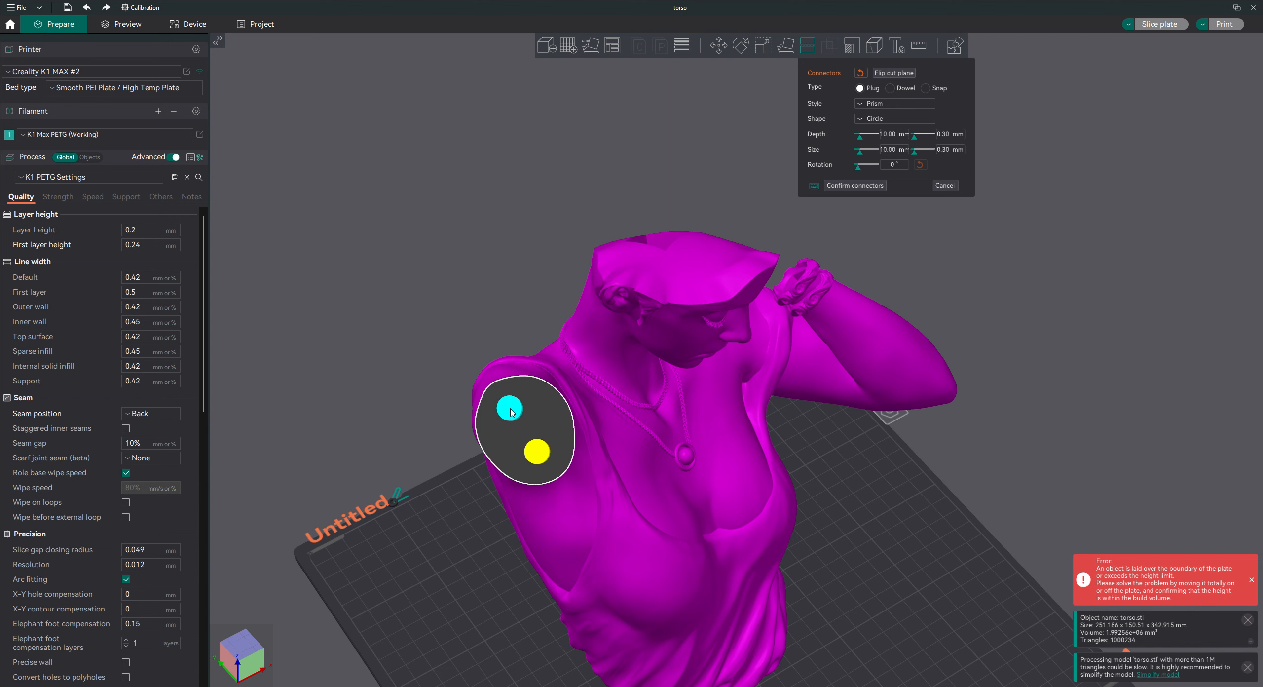
click(538, 452)
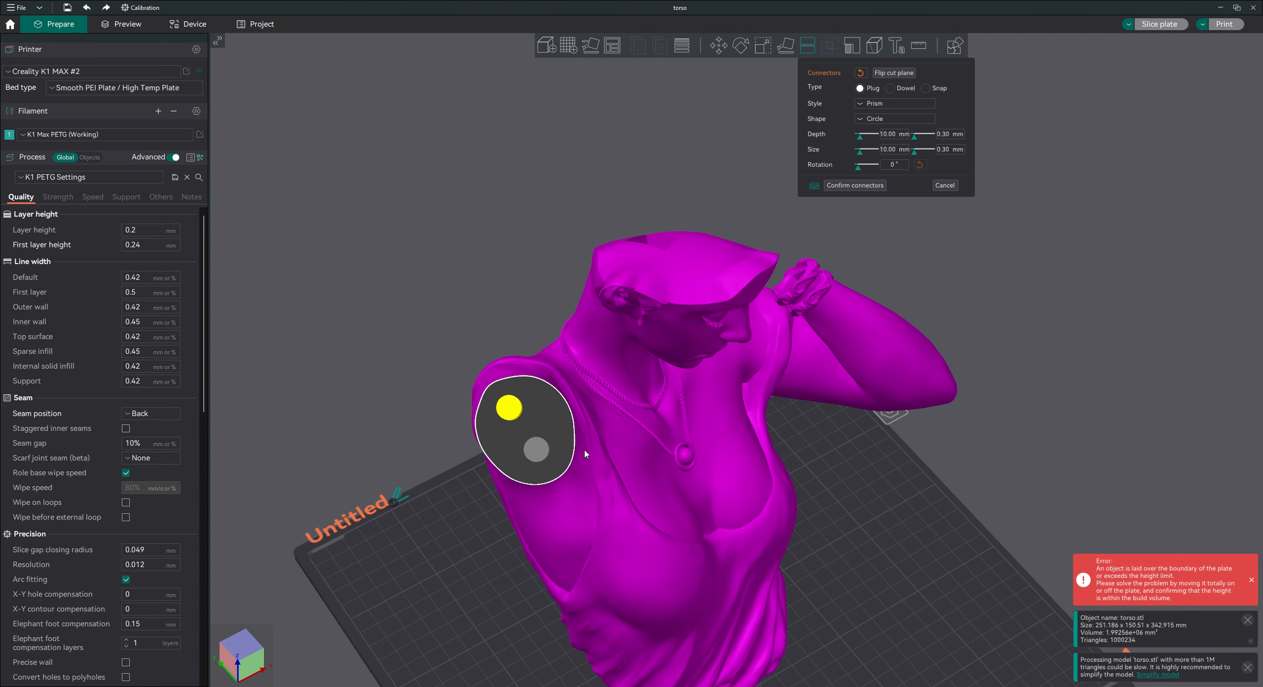
Try a 30 mm depth on one connector and shift it around the edge of the arm's cut face.
drag(909, 489, 897, 487)
drag(866, 477, 823, 434)
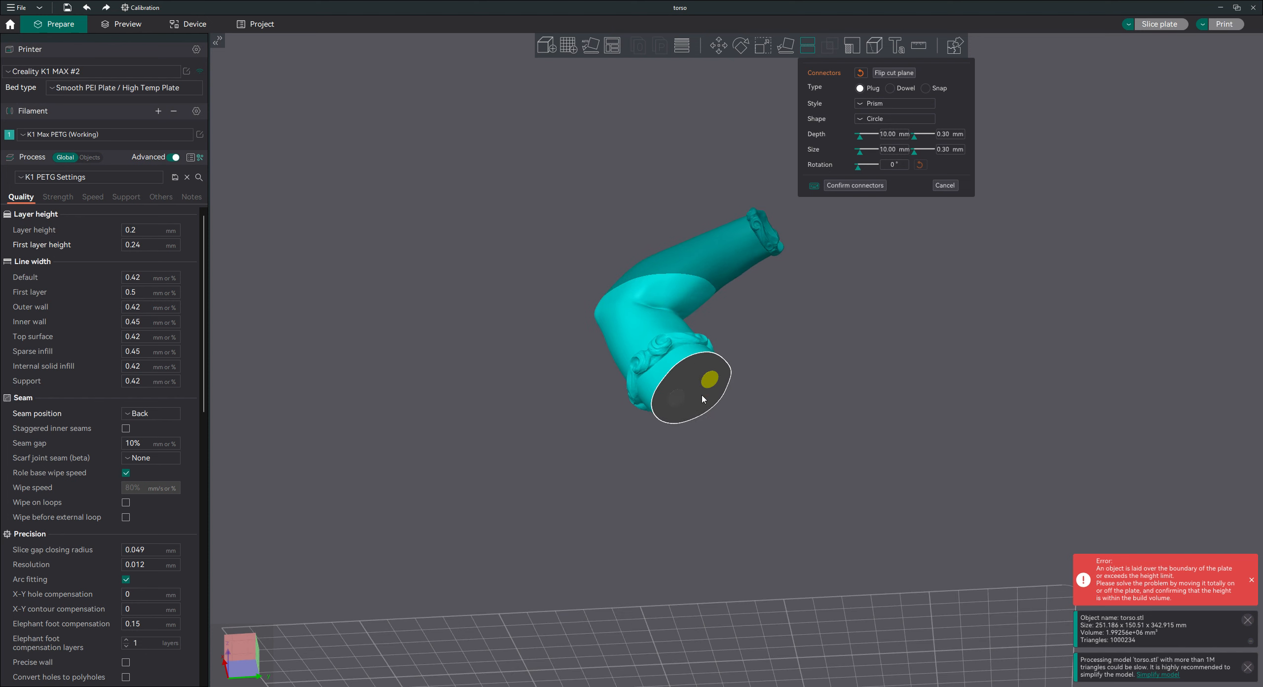
drag(681, 402, 665, 407)
click(886, 134)
text(30)
key(Tab)
drag(665, 404, 662, 411)
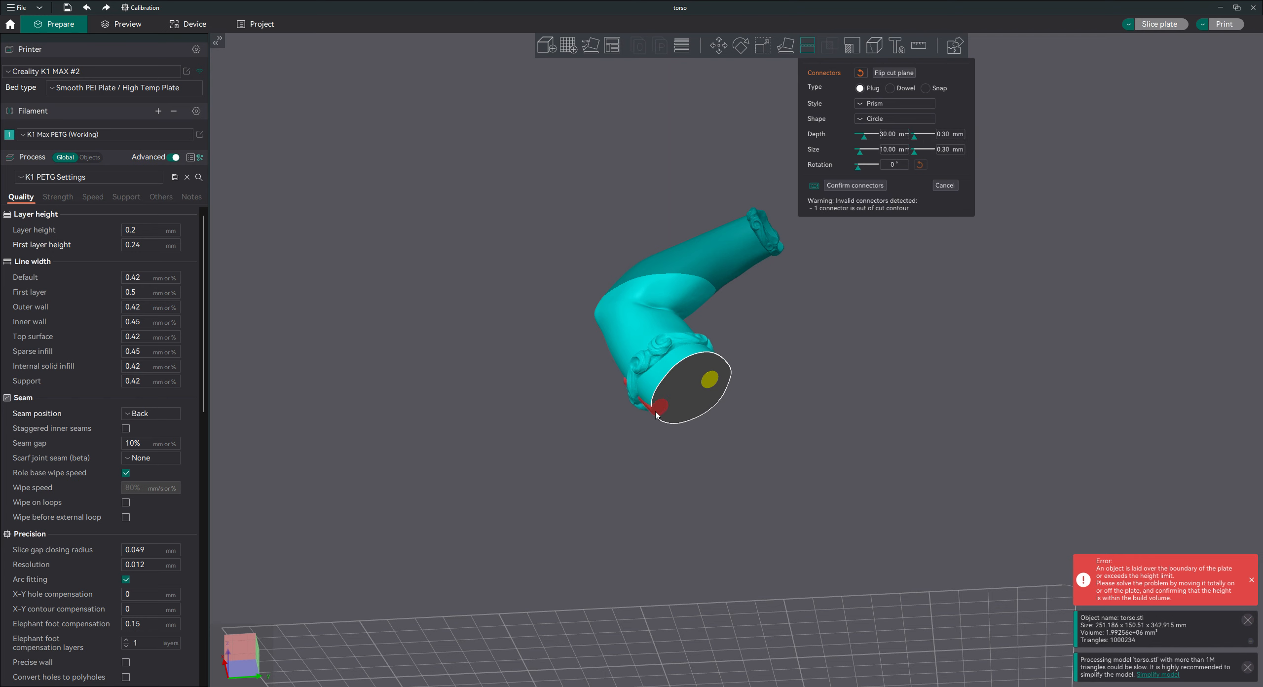
drag(600, 507, 624, 502)
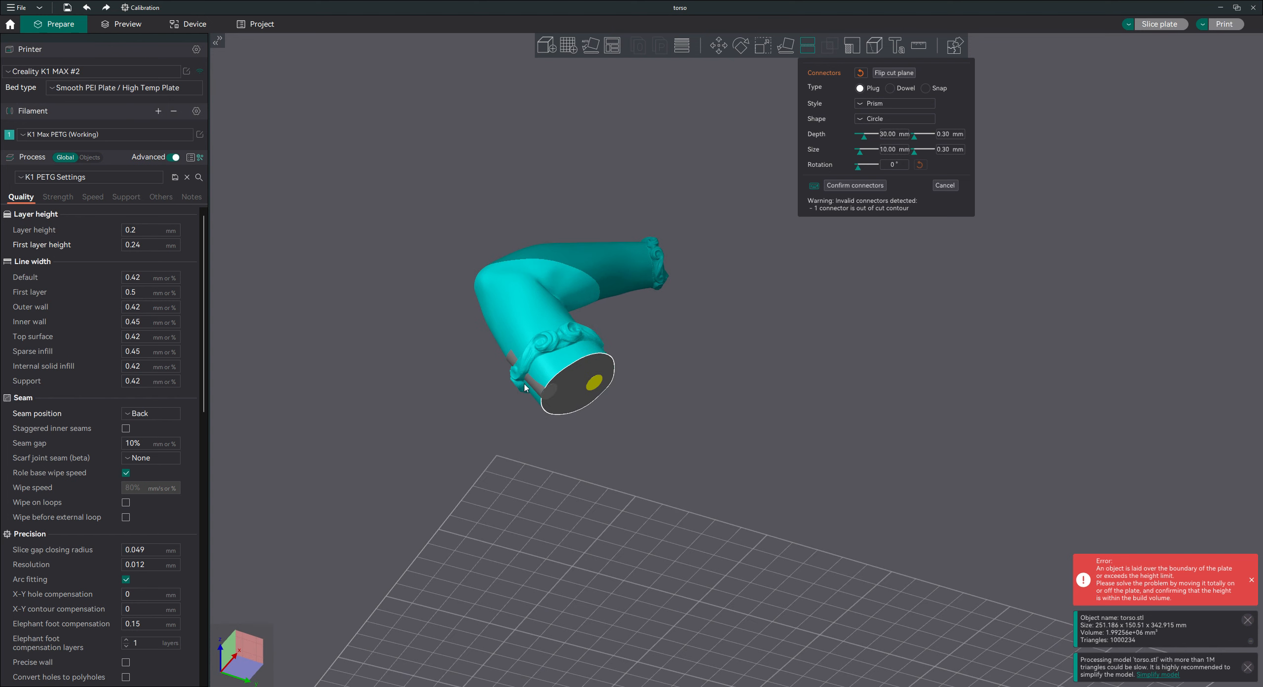
drag(550, 393, 606, 366)
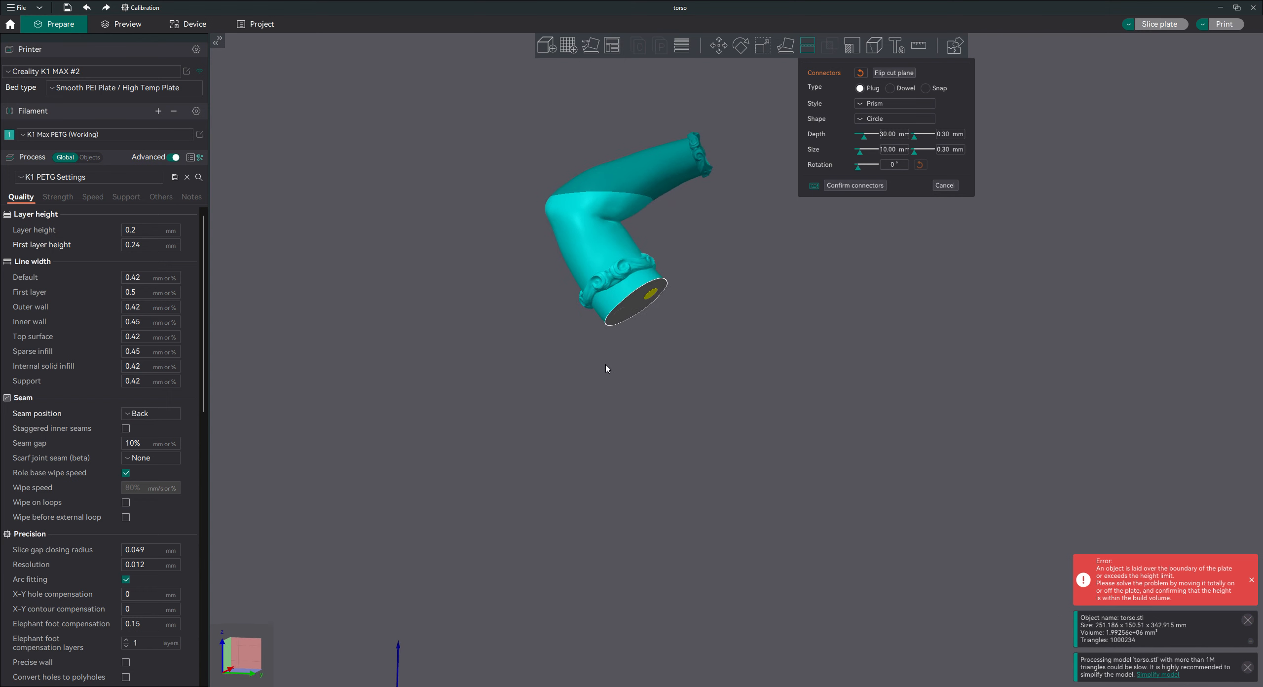
Set the connector depth to 10 mm and confirm the connectors.
click(882, 136)
key(BackSpace)
key(BackSpace)
key(BackSpace)
key(BackSpace)
key(BackSpace)
text(10)
key(Tab)
drag(548, 352, 823, 237)
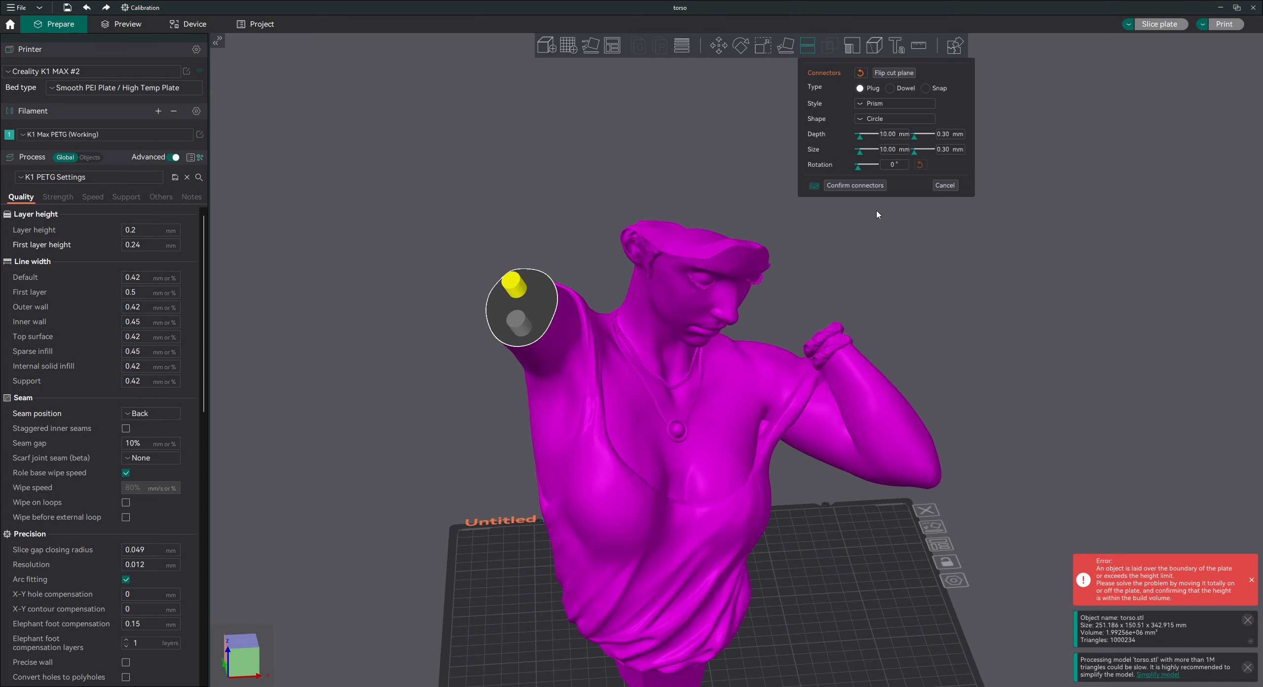
click(841, 185)
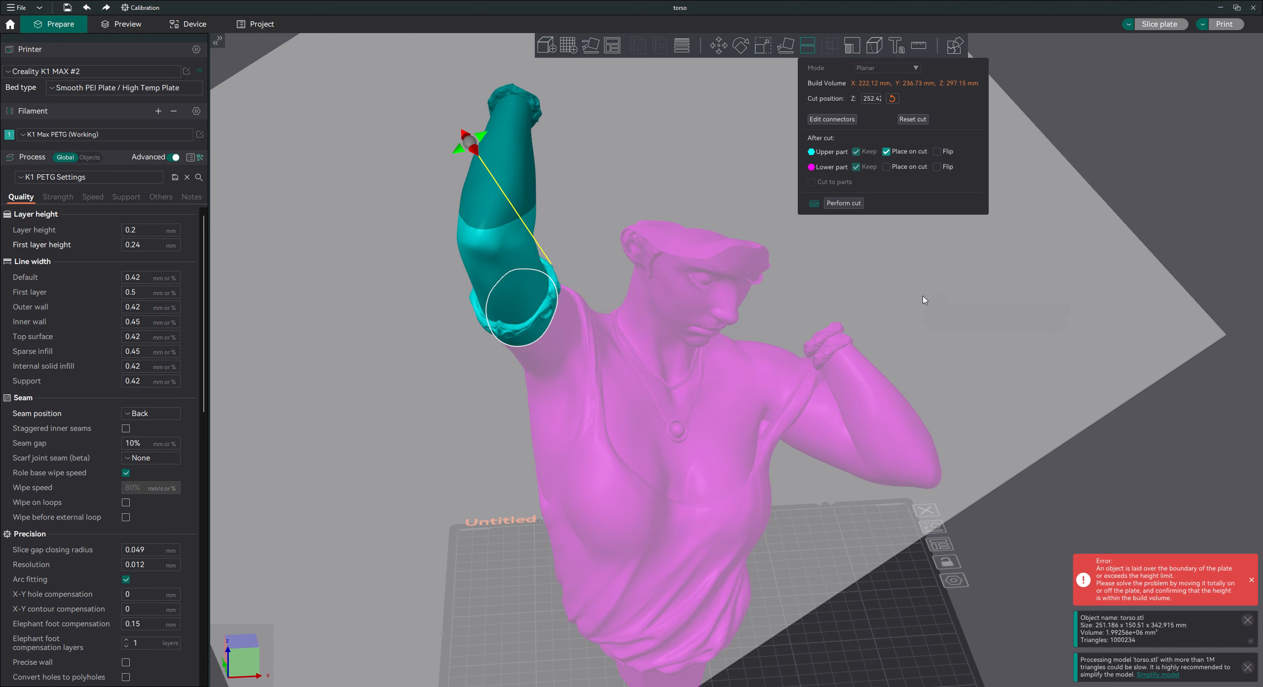
Perform the cut to separate the raised arm from the torso, and deselect the resulting parts.
scroll(1021, 419, down, 3)
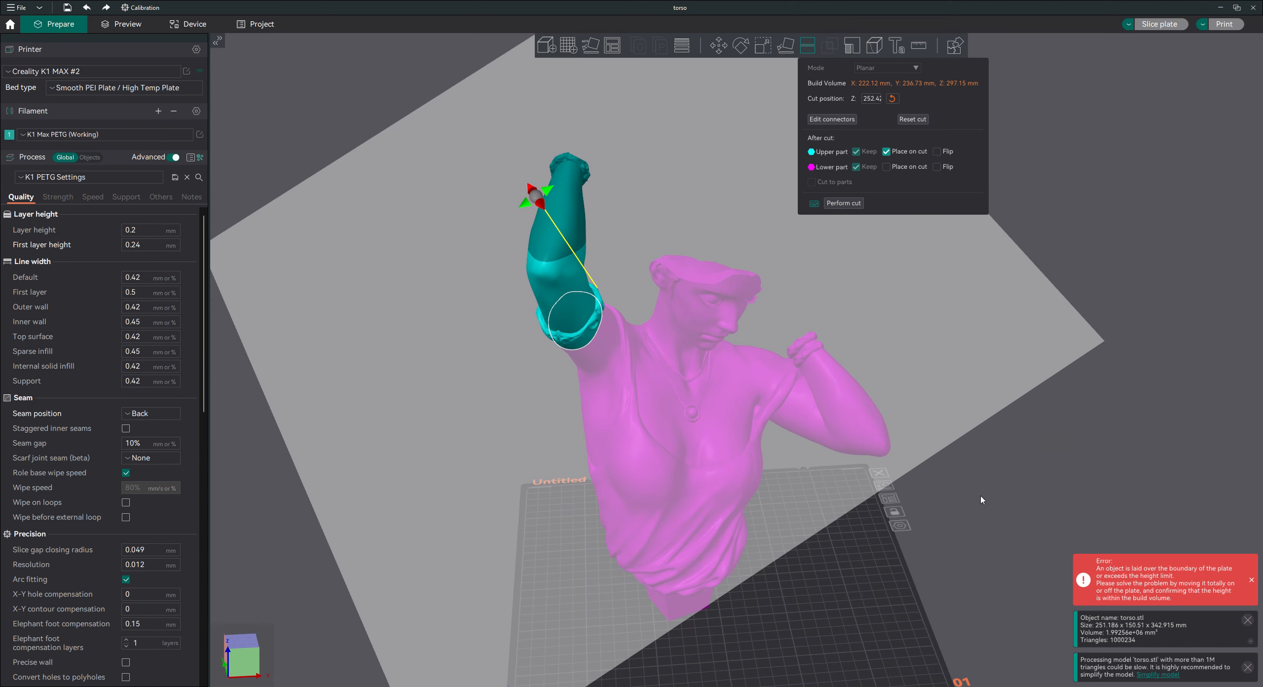
drag(972, 492, 935, 486)
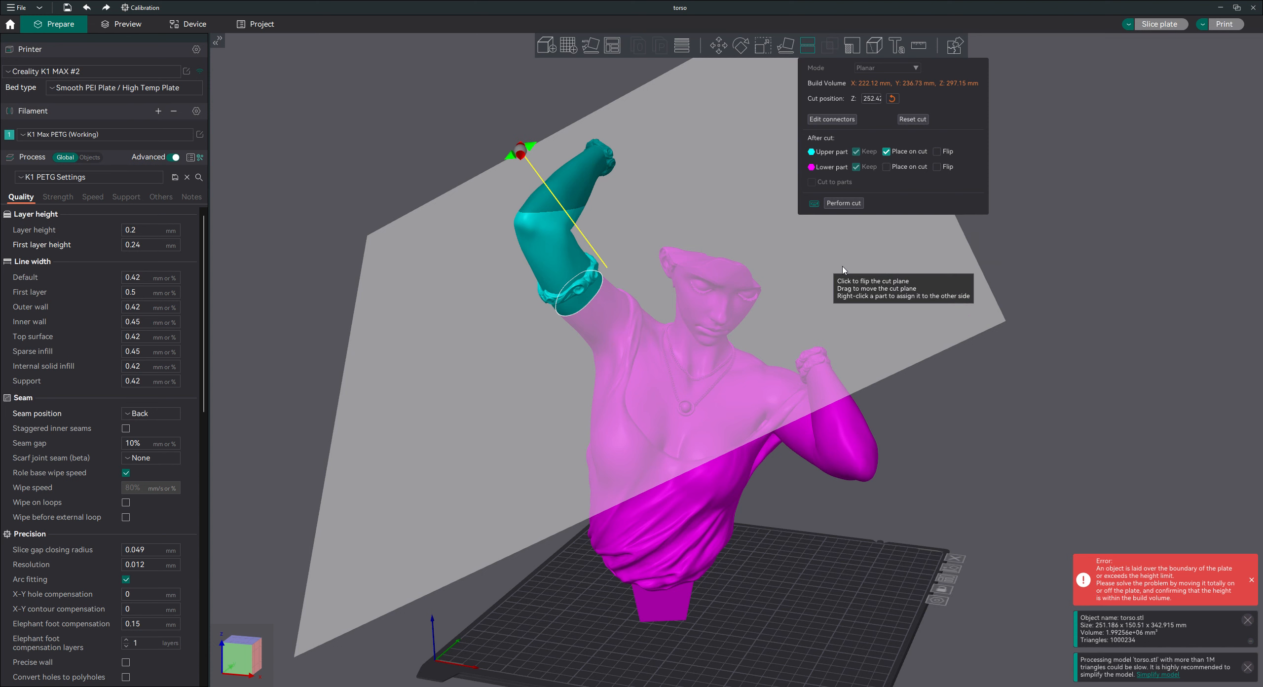
click(843, 203)
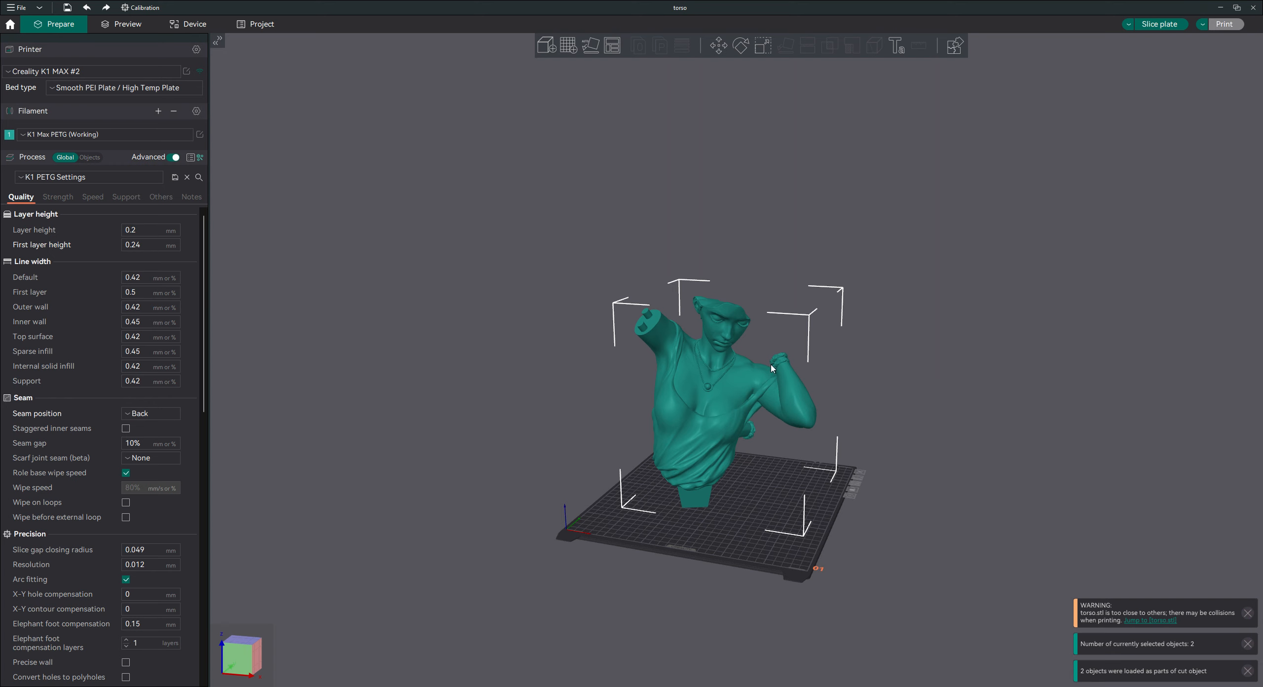
click(929, 381)
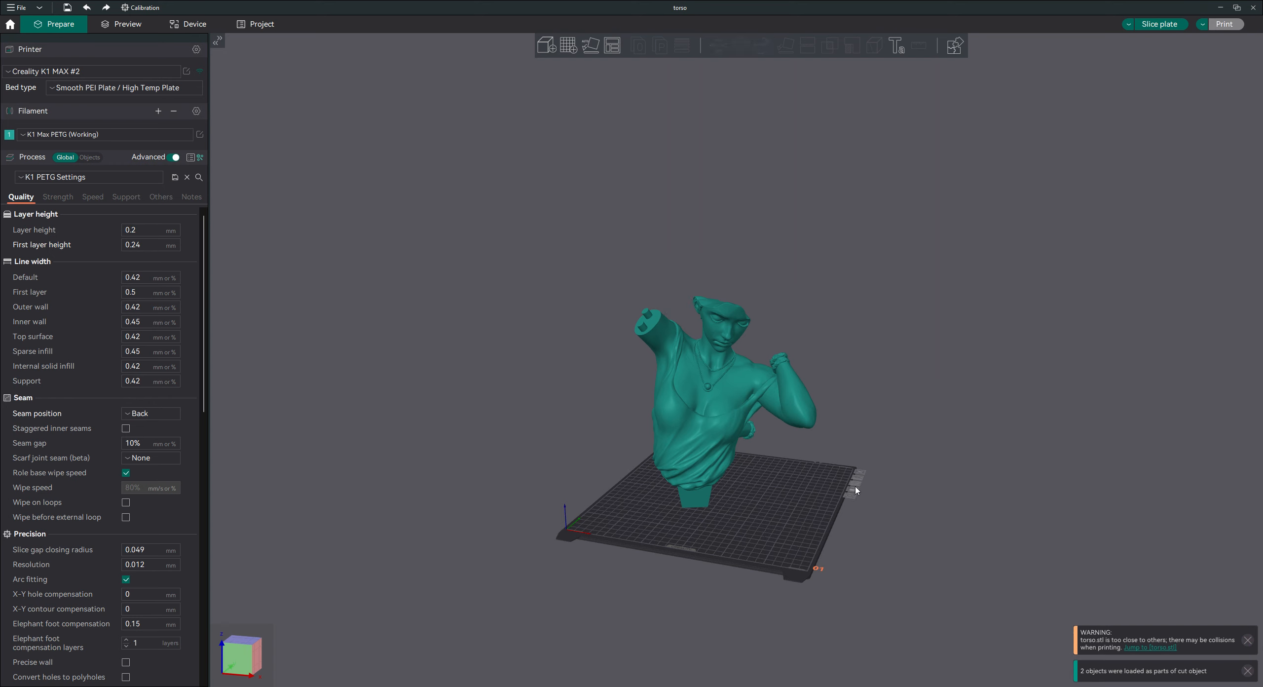
Add a second plate, move the torso onto it, and reposition the cut-off arm near the middle of plate 01.
click(569, 46)
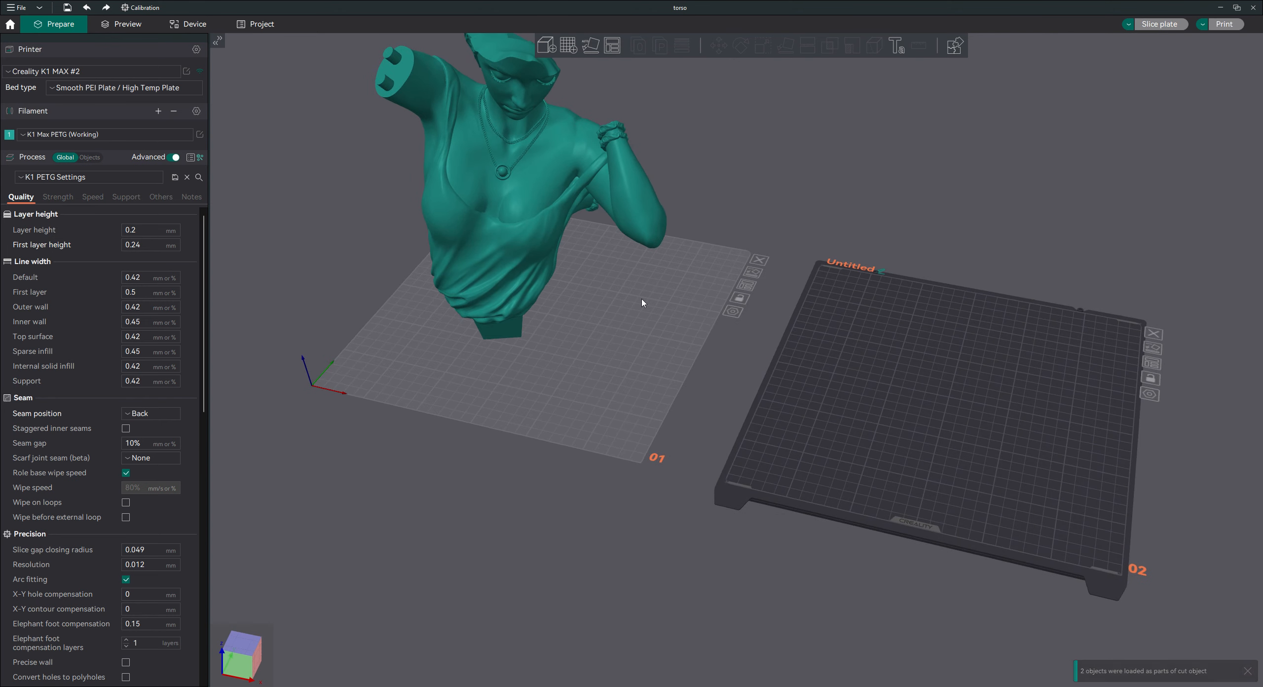
drag(487, 249, 879, 347)
click(605, 374)
drag(513, 216, 523, 284)
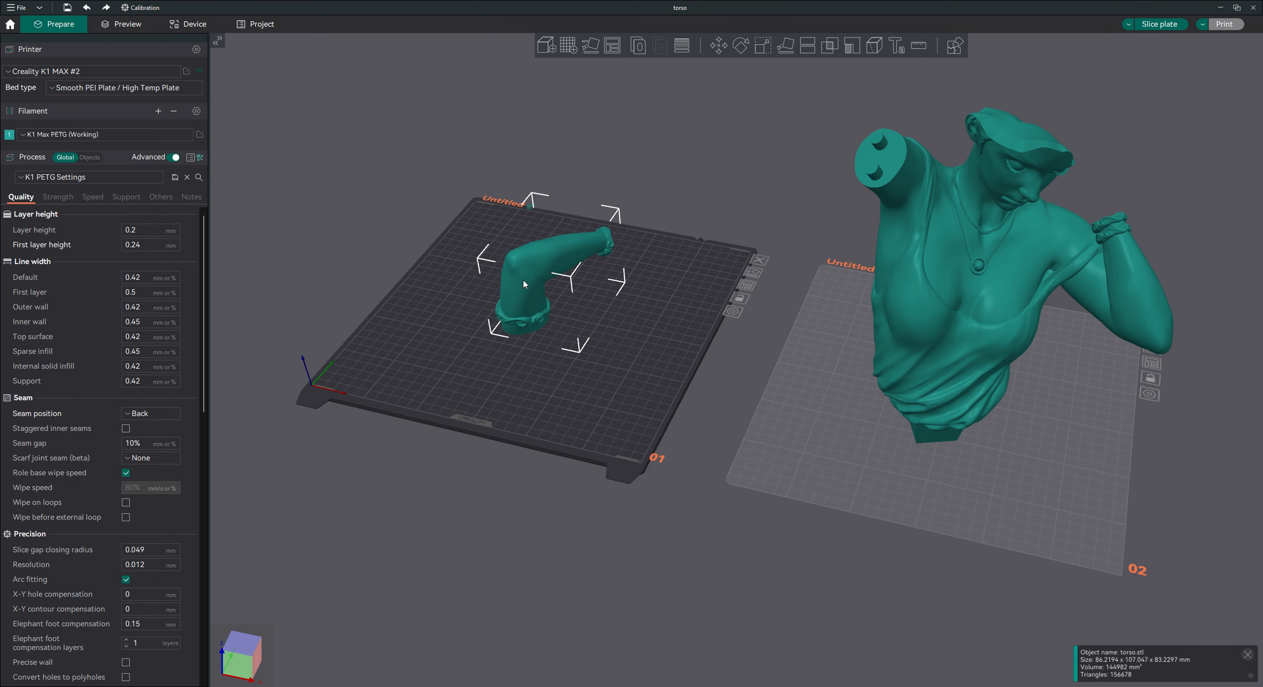
Examine the cut-off arm on plate 01 from the side, from underneath and from above.
drag(334, 526, 344, 503)
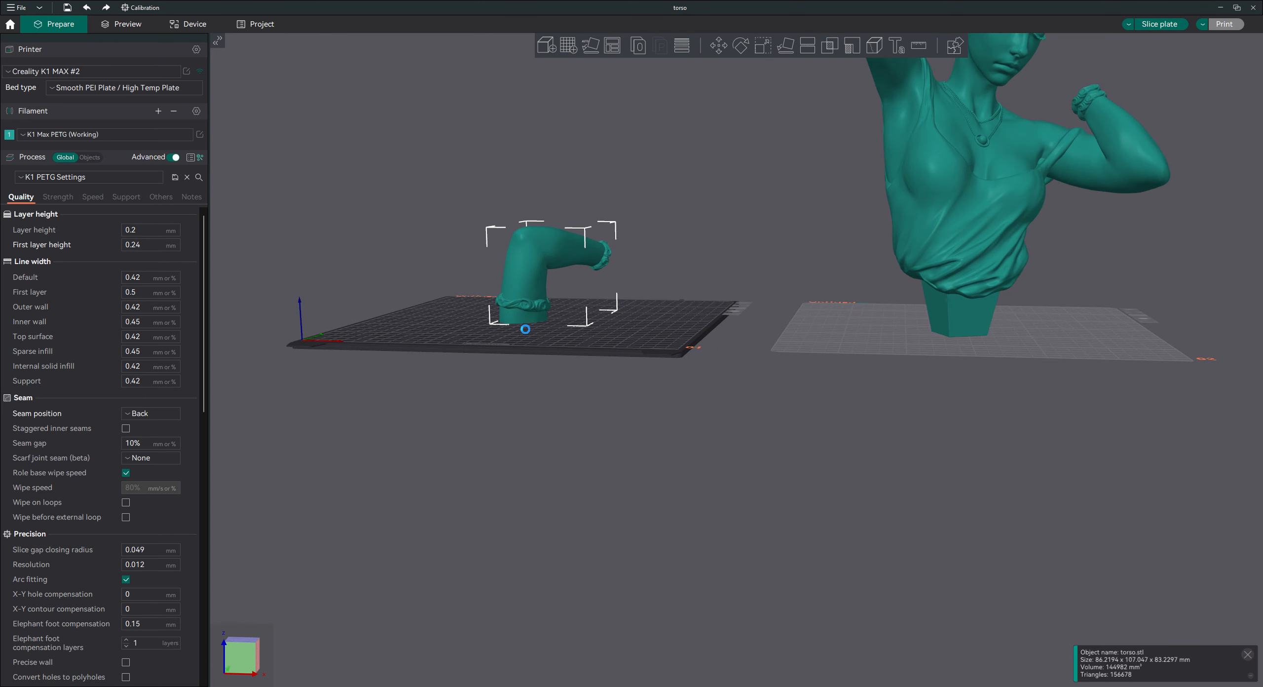
drag(460, 447, 463, 412)
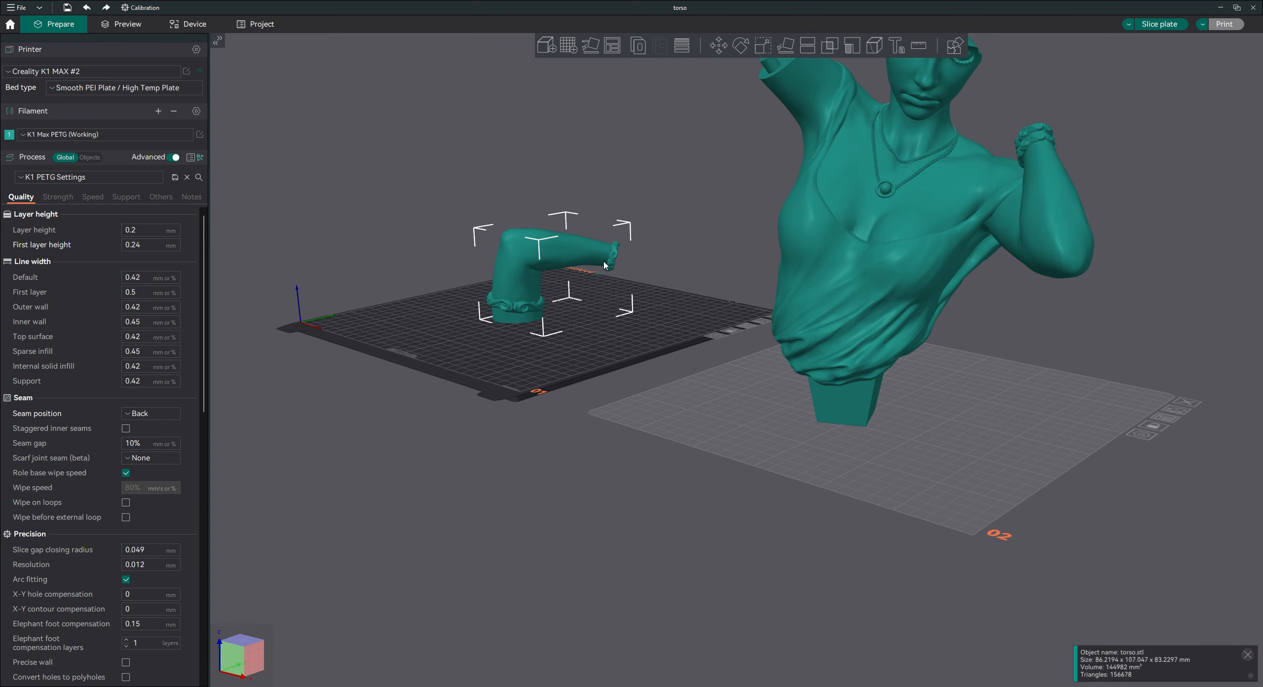
drag(500, 439, 511, 290)
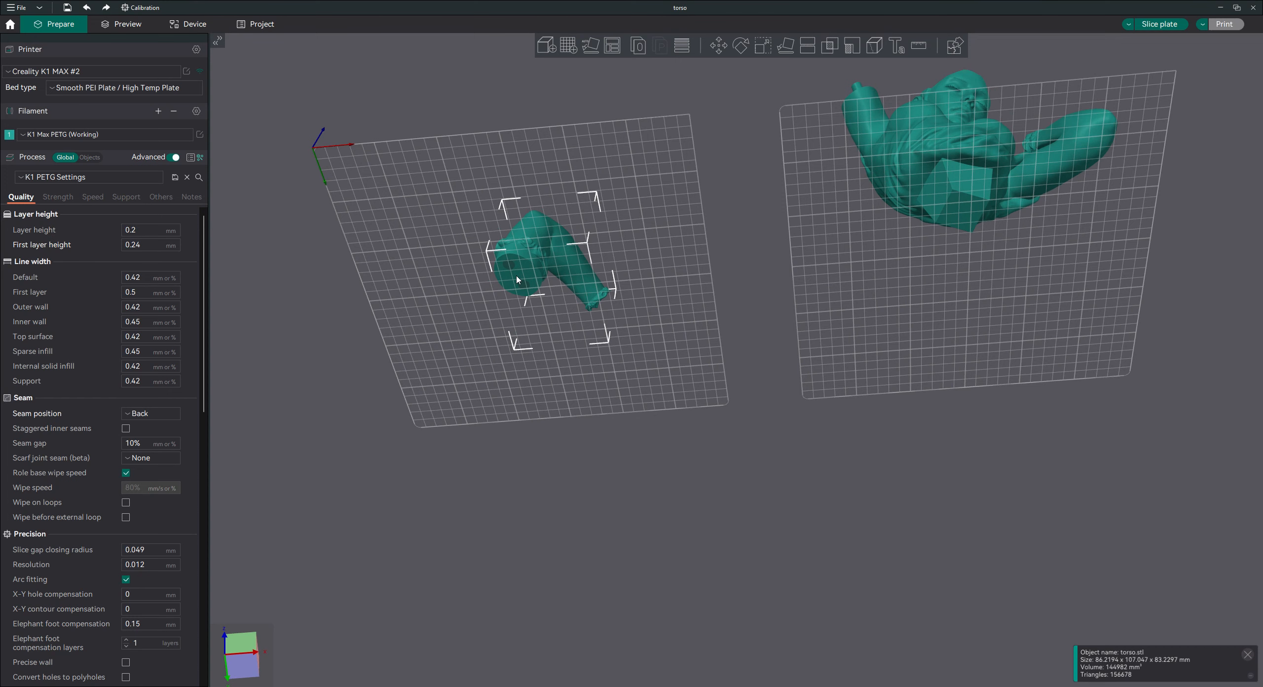
drag(695, 288, 965, 99)
scroll(858, 310, down, 2)
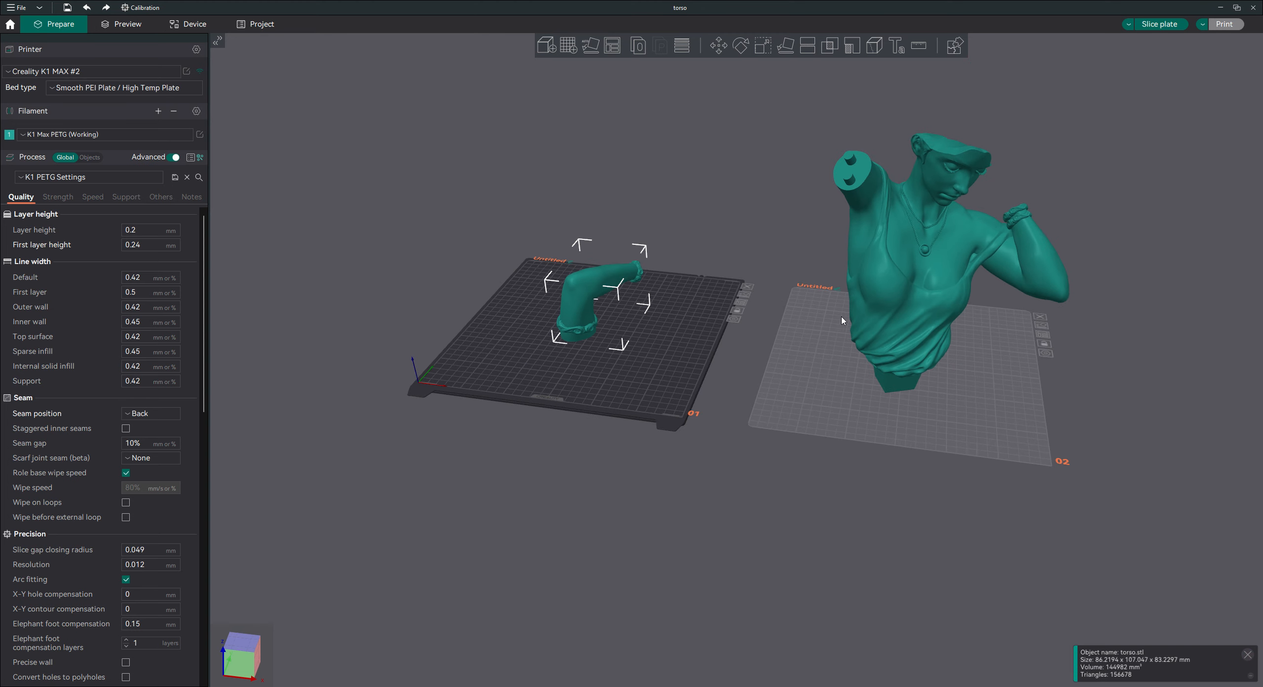
Activate plate 02, start a planar cut on the torso and lower the cut plane to about Z 111 mm.
click(960, 438)
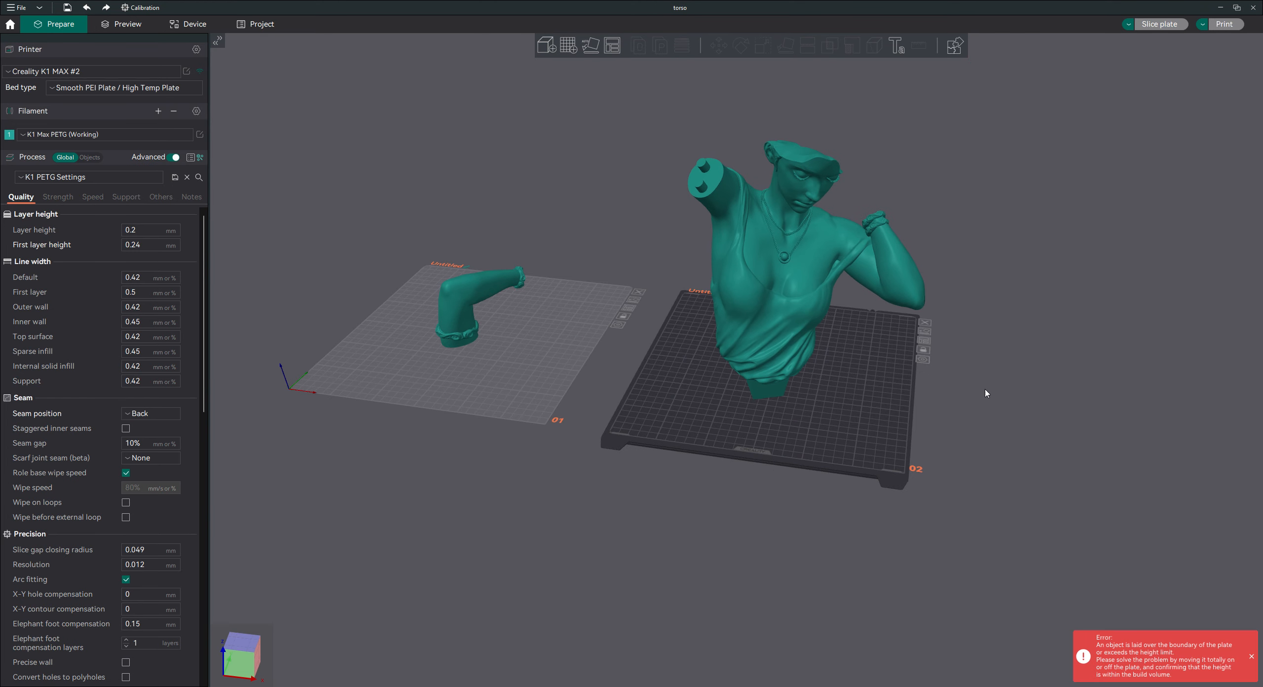
right_drag(990, 332, 788, 314)
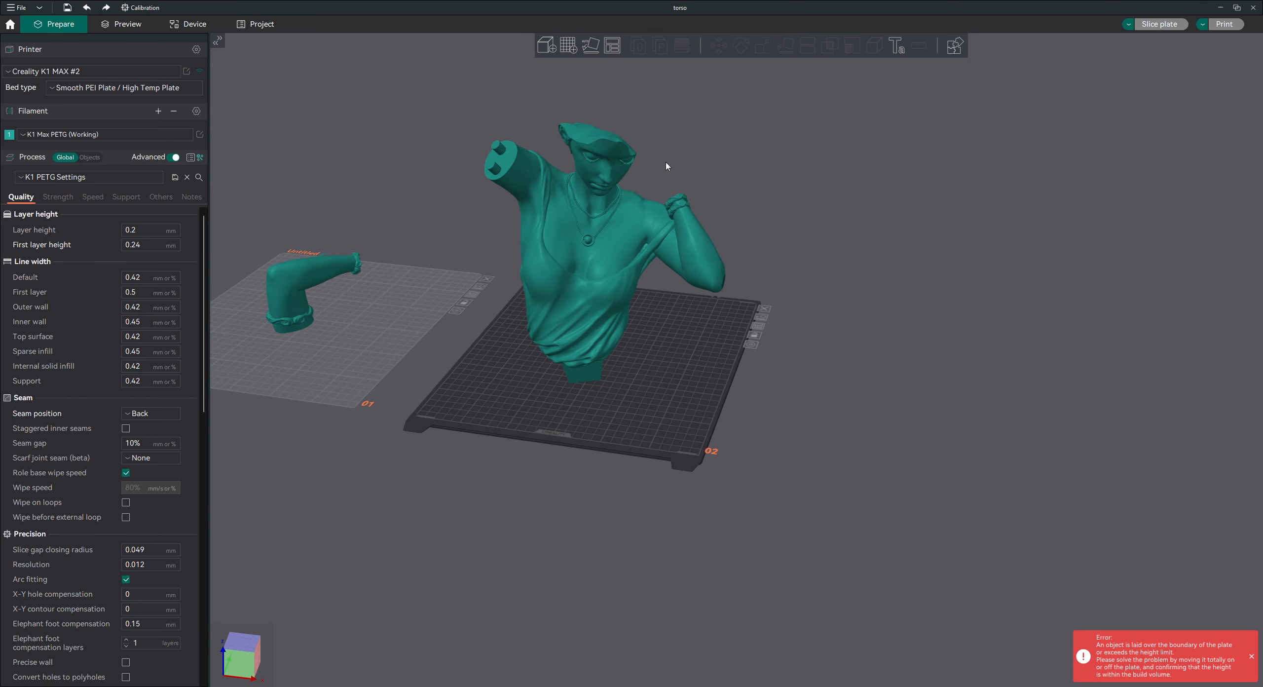
click(593, 330)
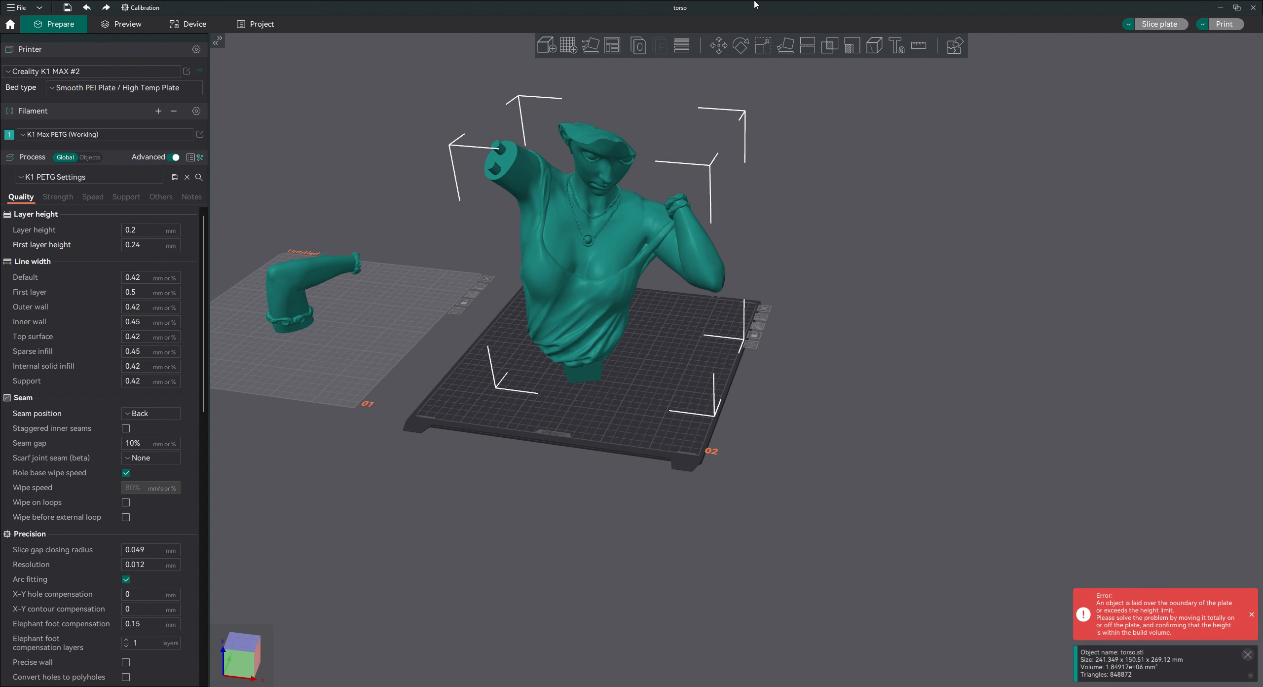
click(807, 46)
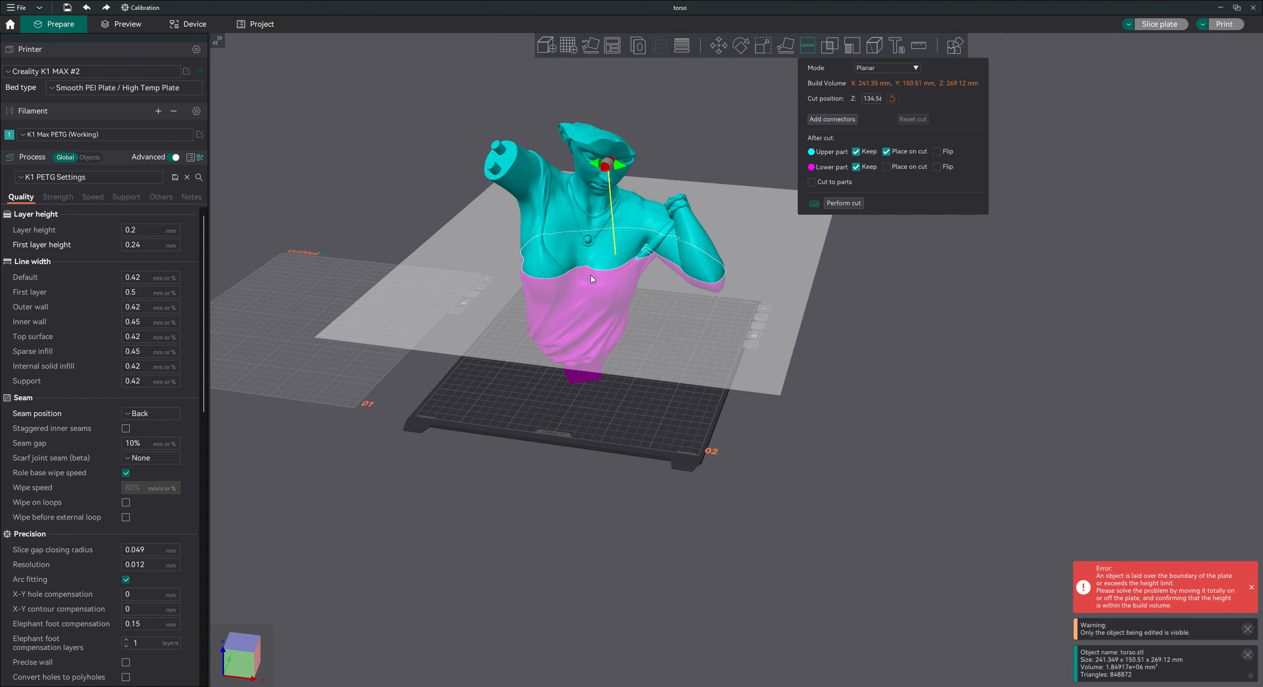
drag(825, 443, 832, 435)
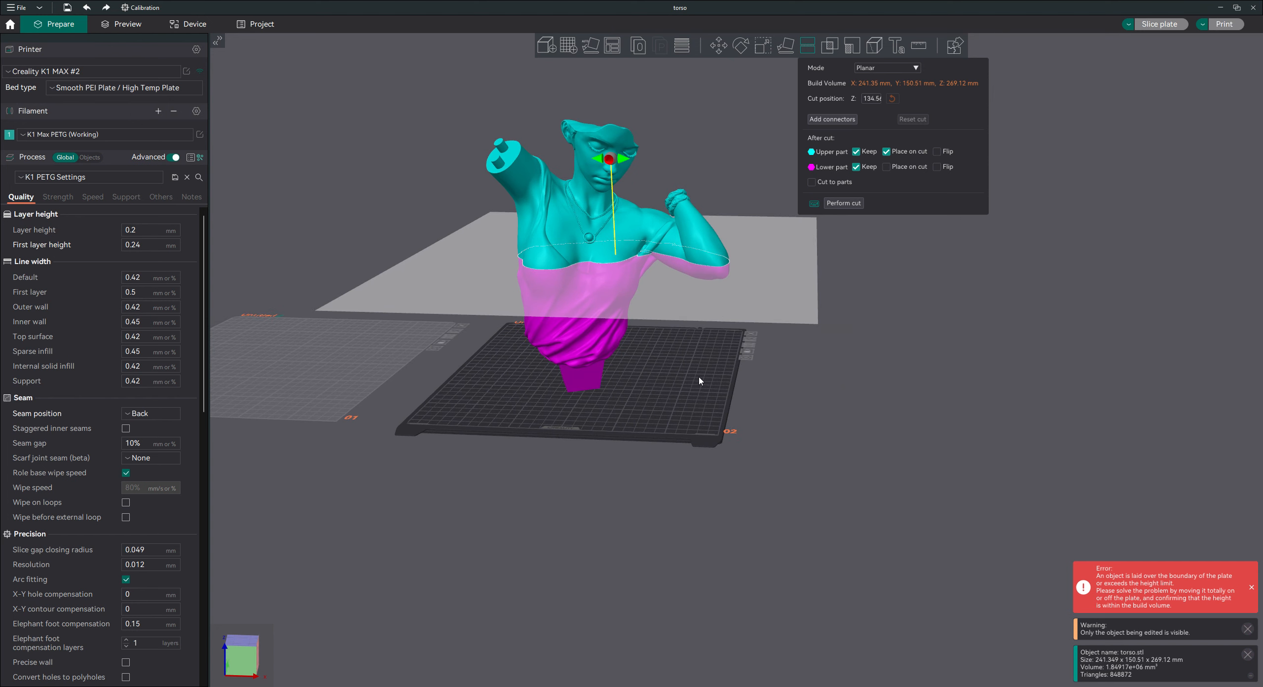
drag(701, 380, 705, 398)
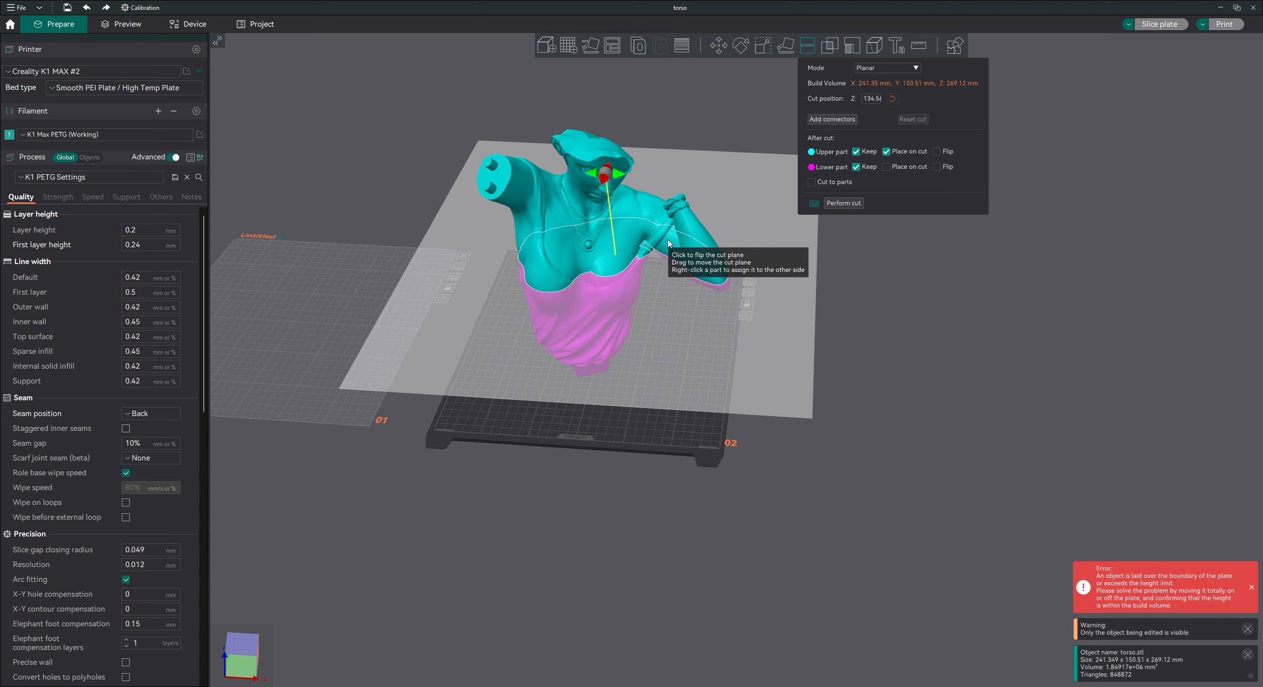
drag(747, 451, 750, 430)
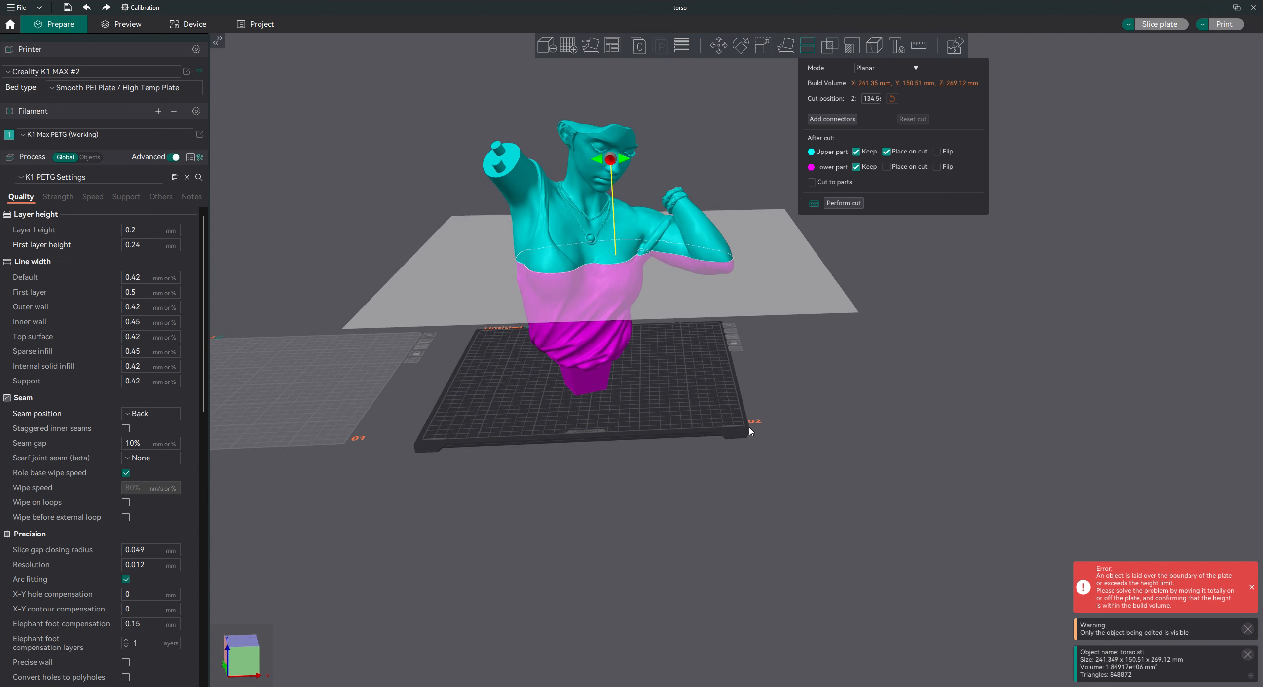
drag(686, 301, 654, 287)
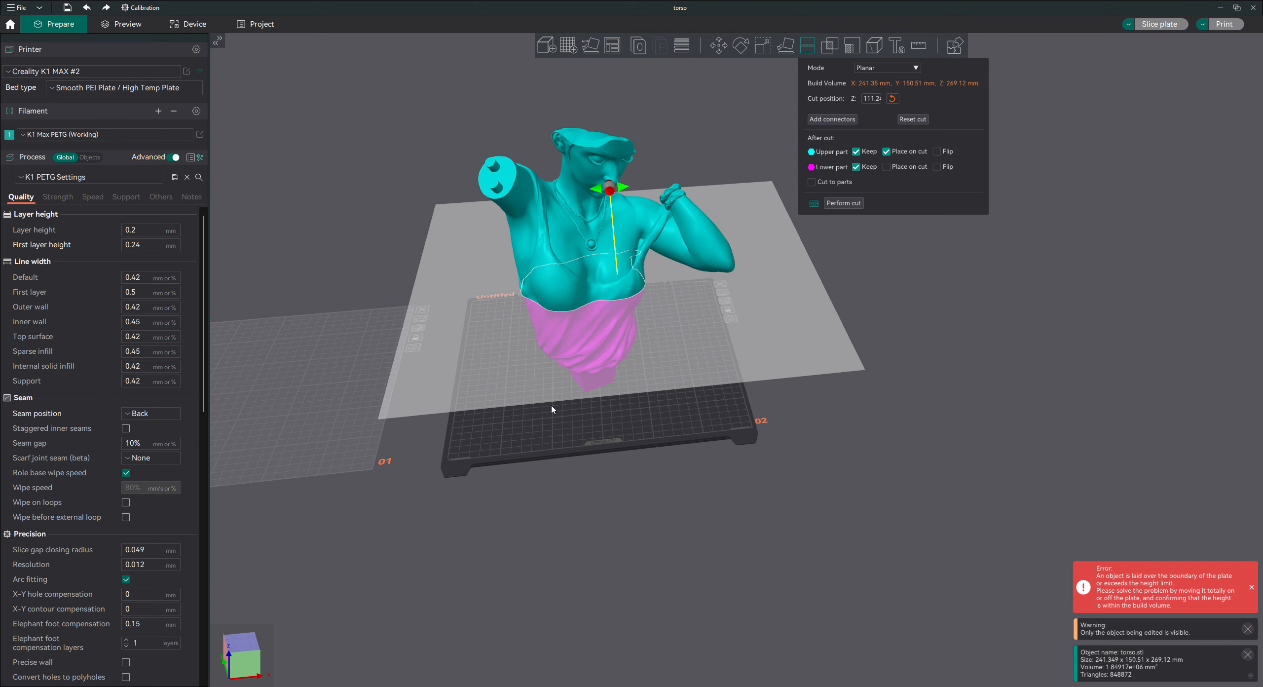
Lower the cut plane to Z 88.82 mm, at the waist and clear of the remaining arm's elbow.
drag(551, 409, 553, 370)
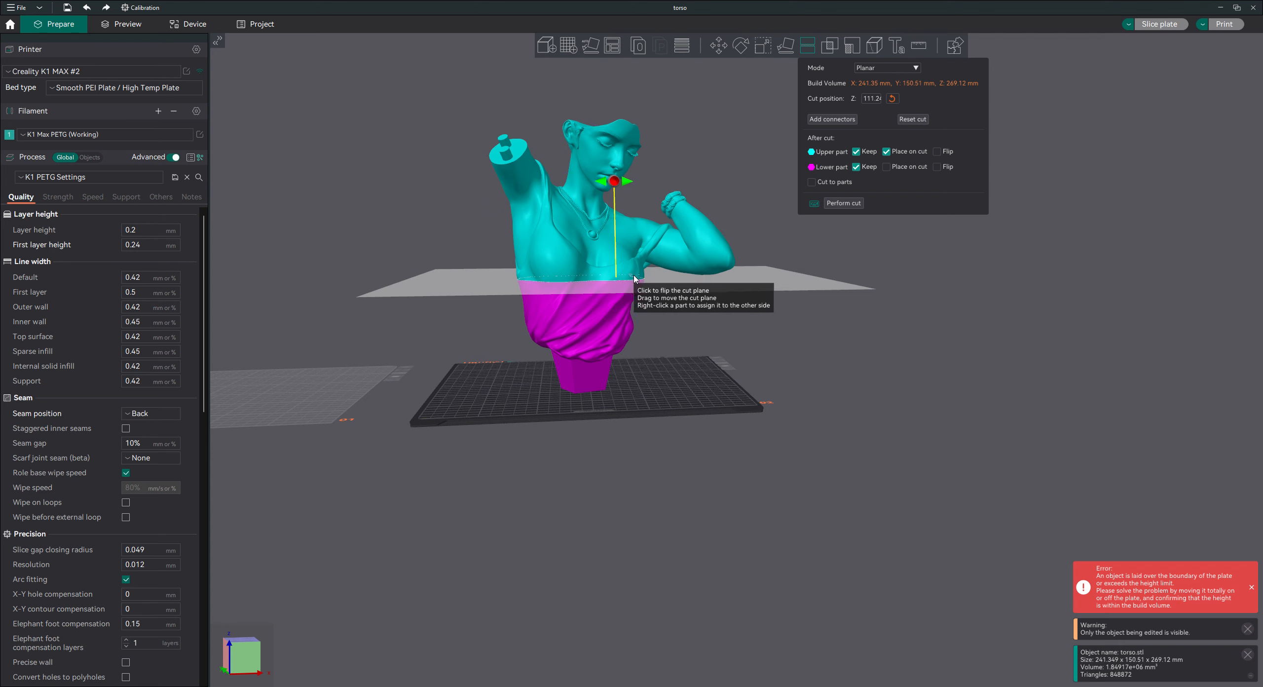
drag(704, 327, 669, 321)
drag(791, 398, 749, 408)
drag(575, 289, 572, 298)
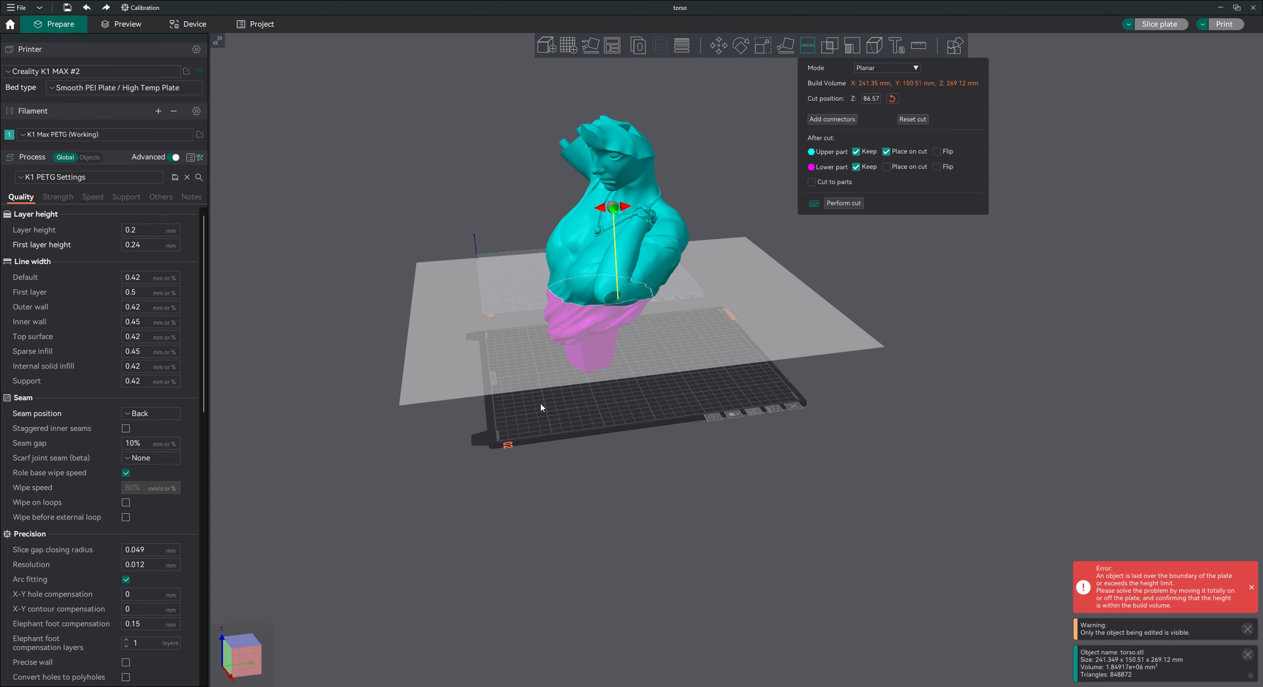
drag(586, 458, 624, 452)
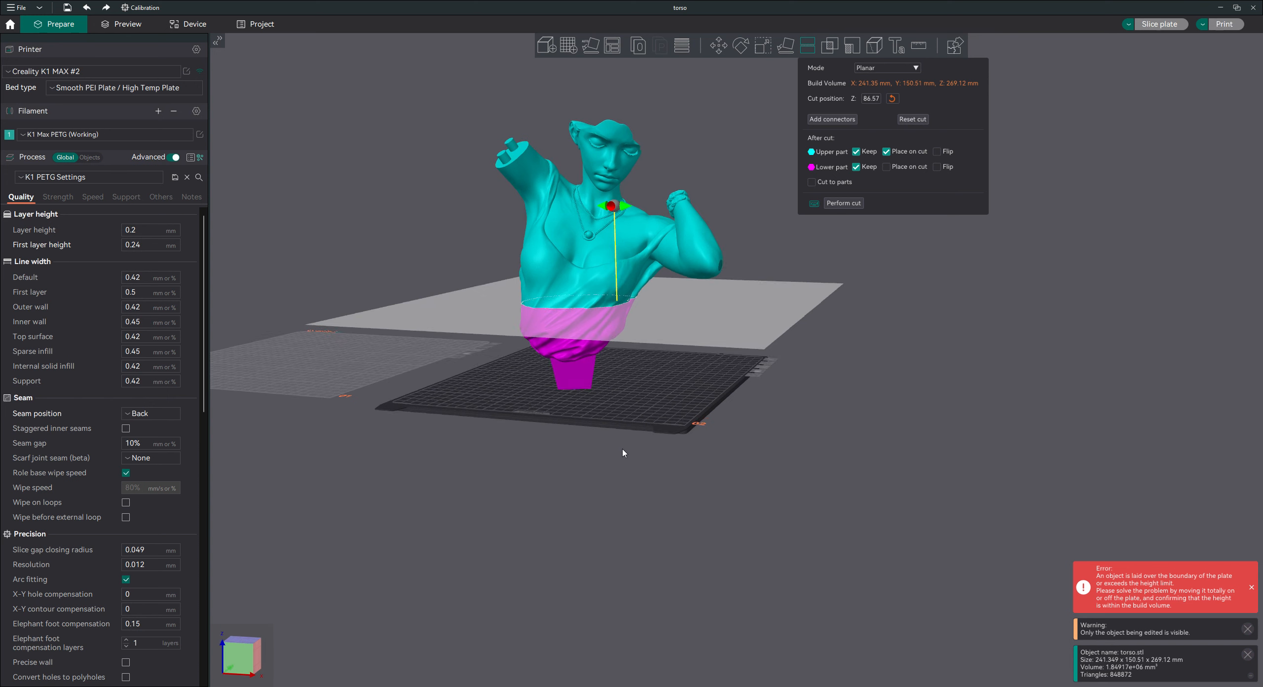
drag(681, 317, 681, 314)
drag(751, 399, 771, 396)
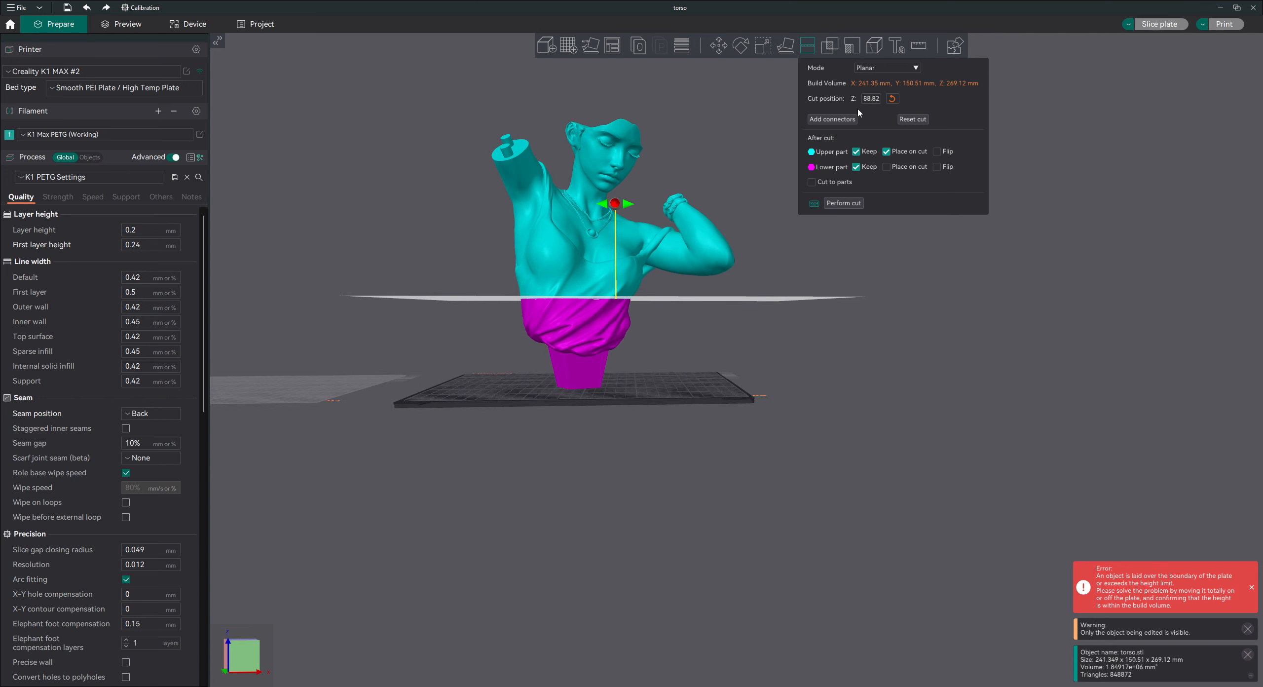
Start adding plug connectors to the waist cut, with a depth of 30 mm and a size of 20 mm.
click(844, 119)
drag(815, 335, 799, 463)
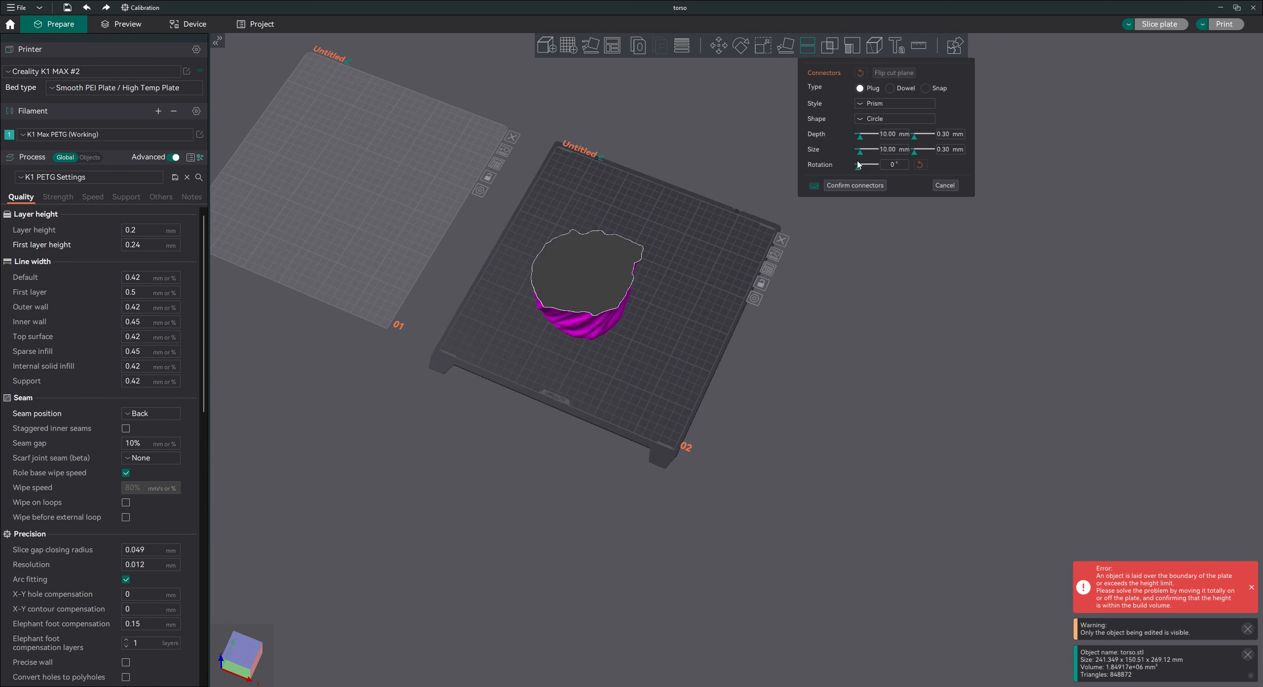
click(890, 136)
text(30)
click(893, 150)
text(20)
Place two round connectors on opposite sides of the waist's cut face, adjust one's position and confirm them.
drag(704, 327, 716, 331)
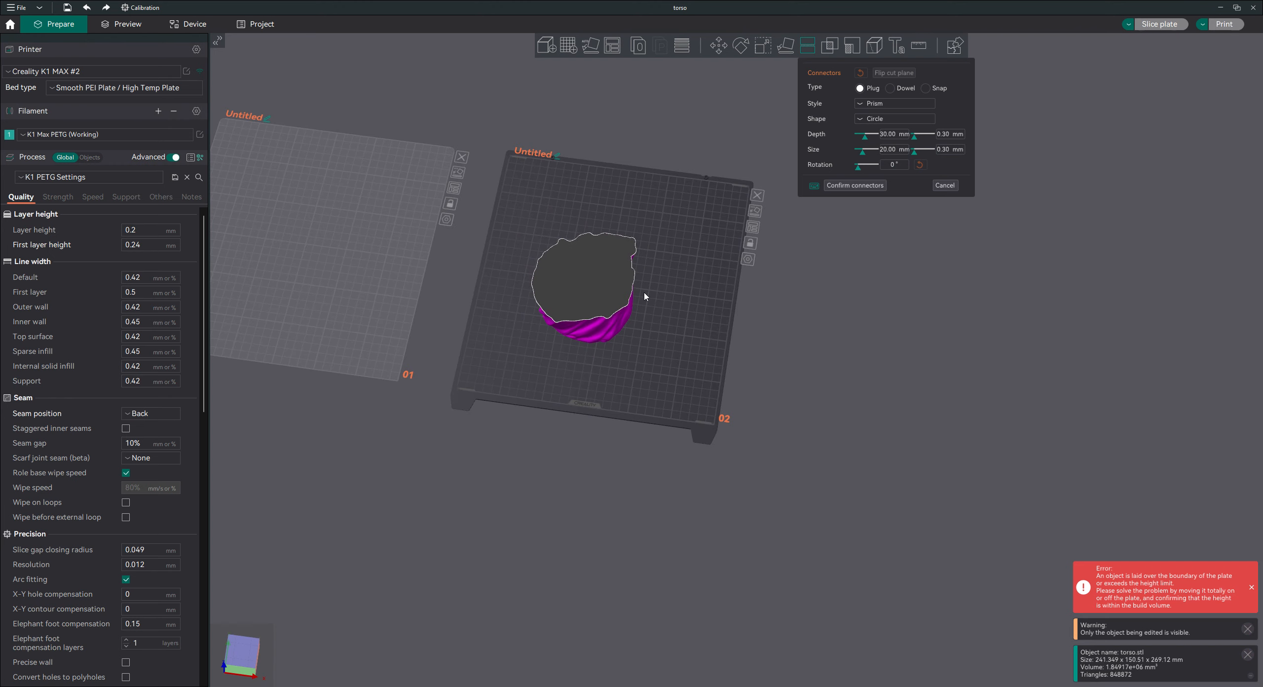
click(559, 249)
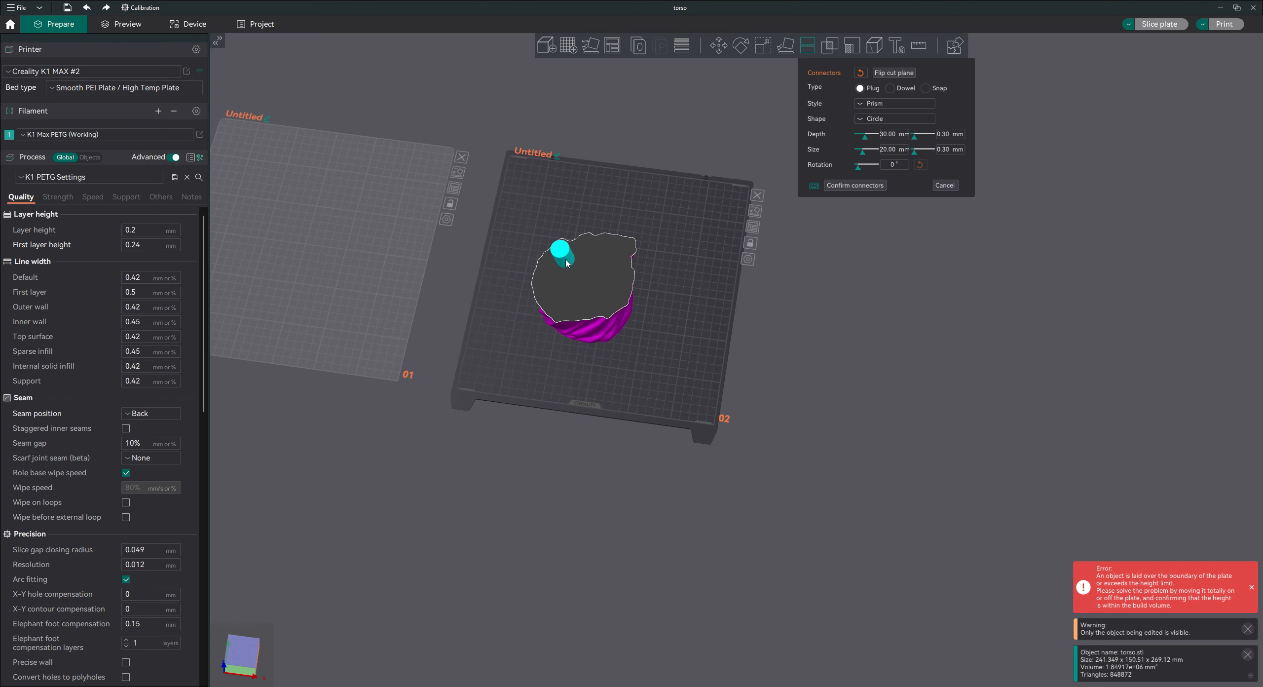
click(603, 285)
drag(696, 368, 586, 330)
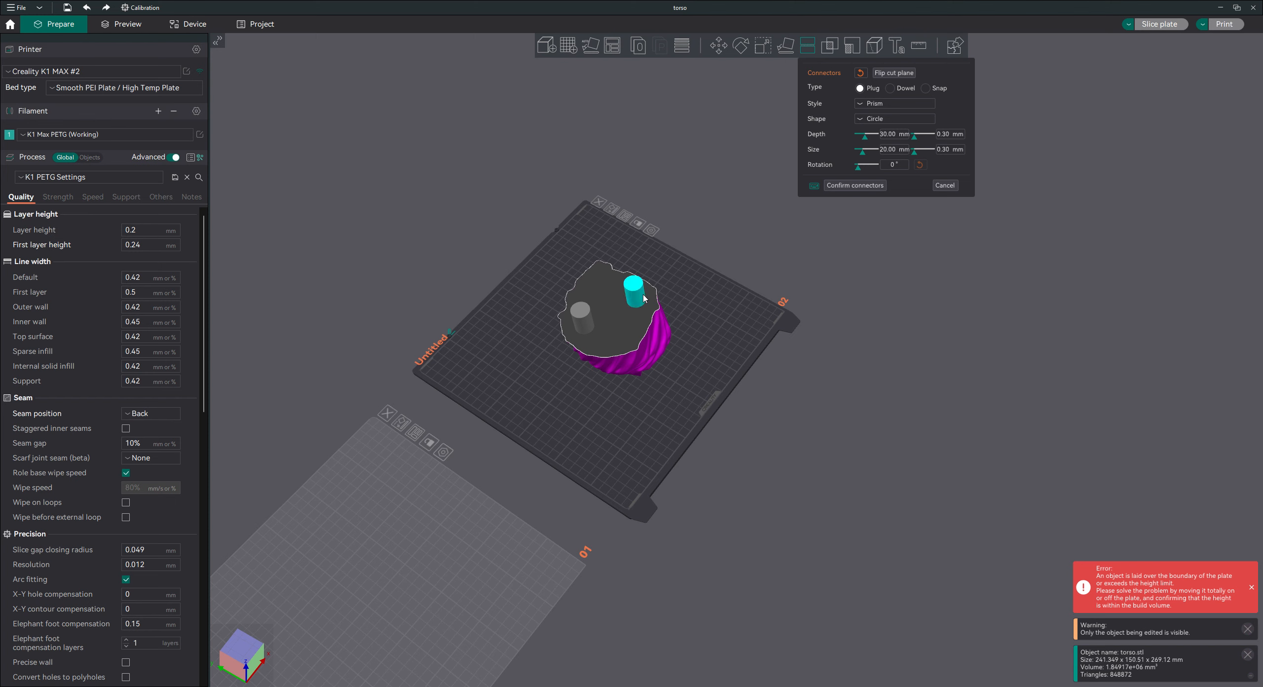
drag(643, 295, 635, 296)
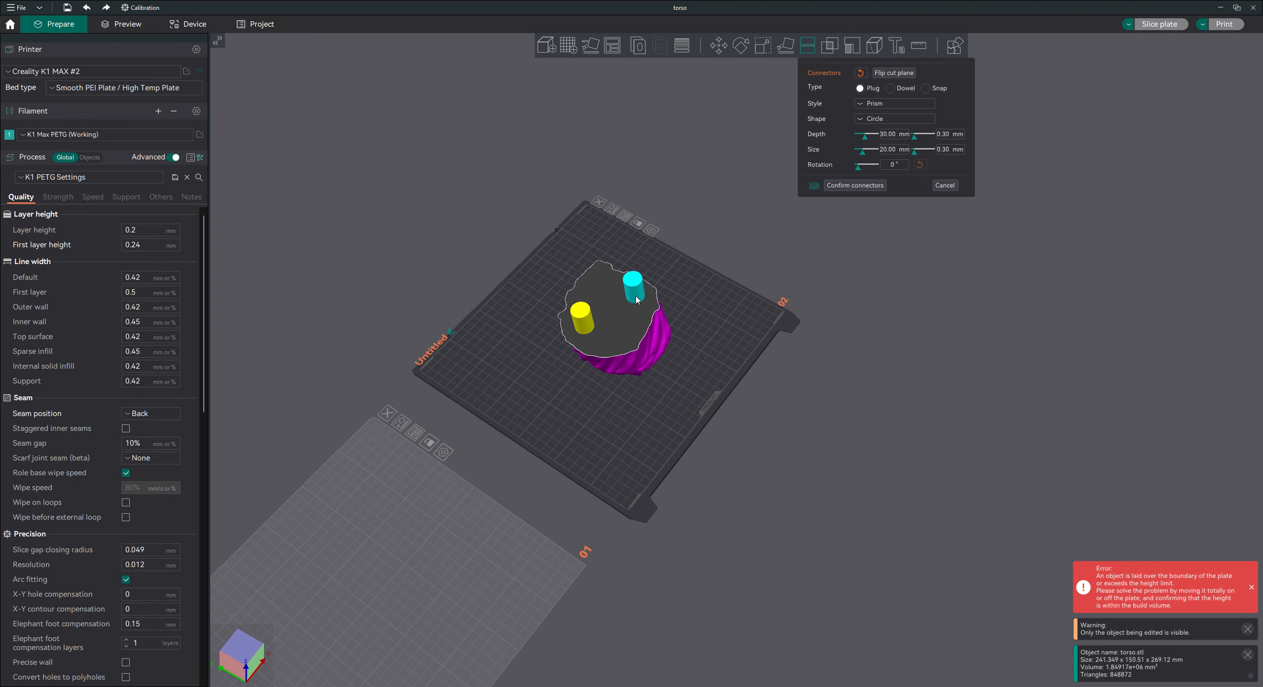
drag(726, 329, 802, 350)
click(854, 185)
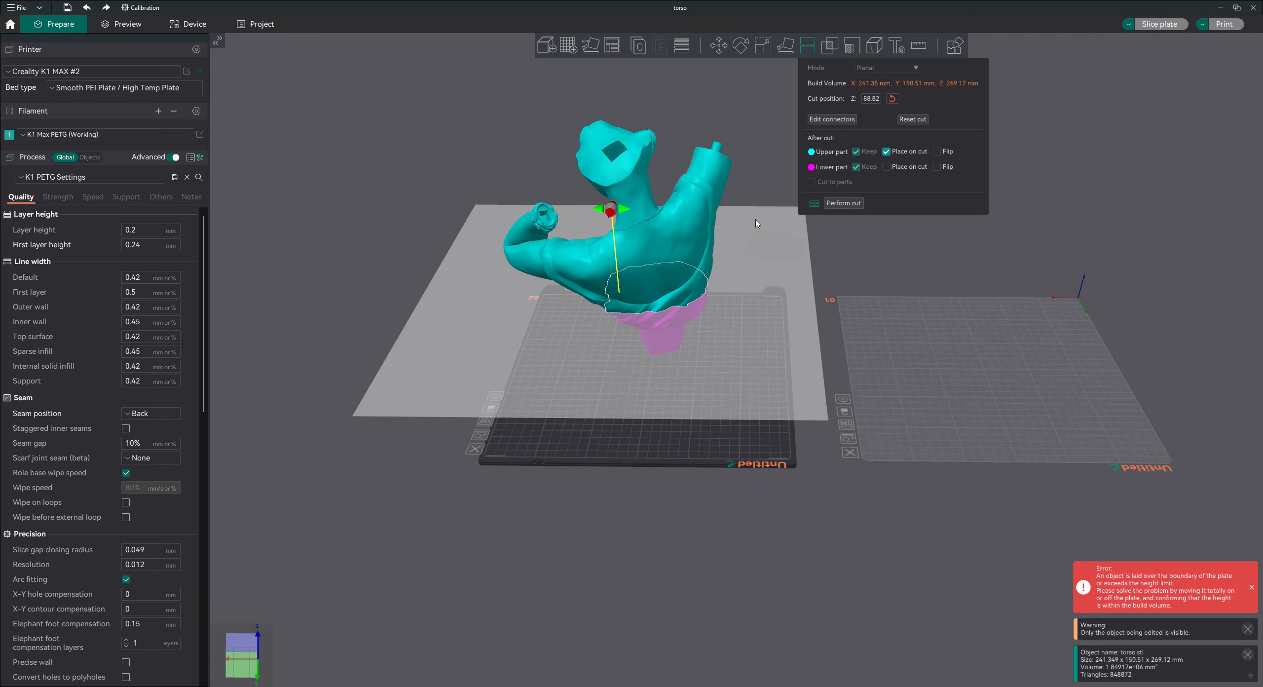
Perform the waist cut and add a third plate.
drag(736, 440, 738, 441)
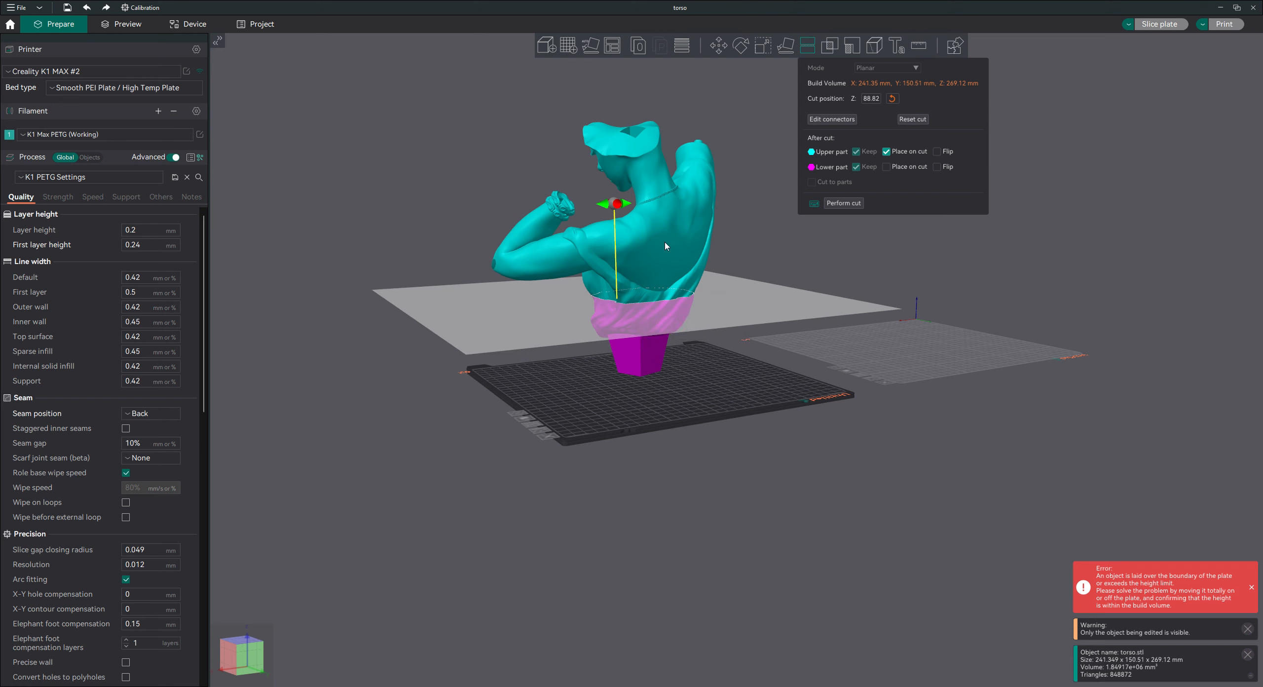
click(843, 203)
drag(709, 410, 694, 226)
click(569, 47)
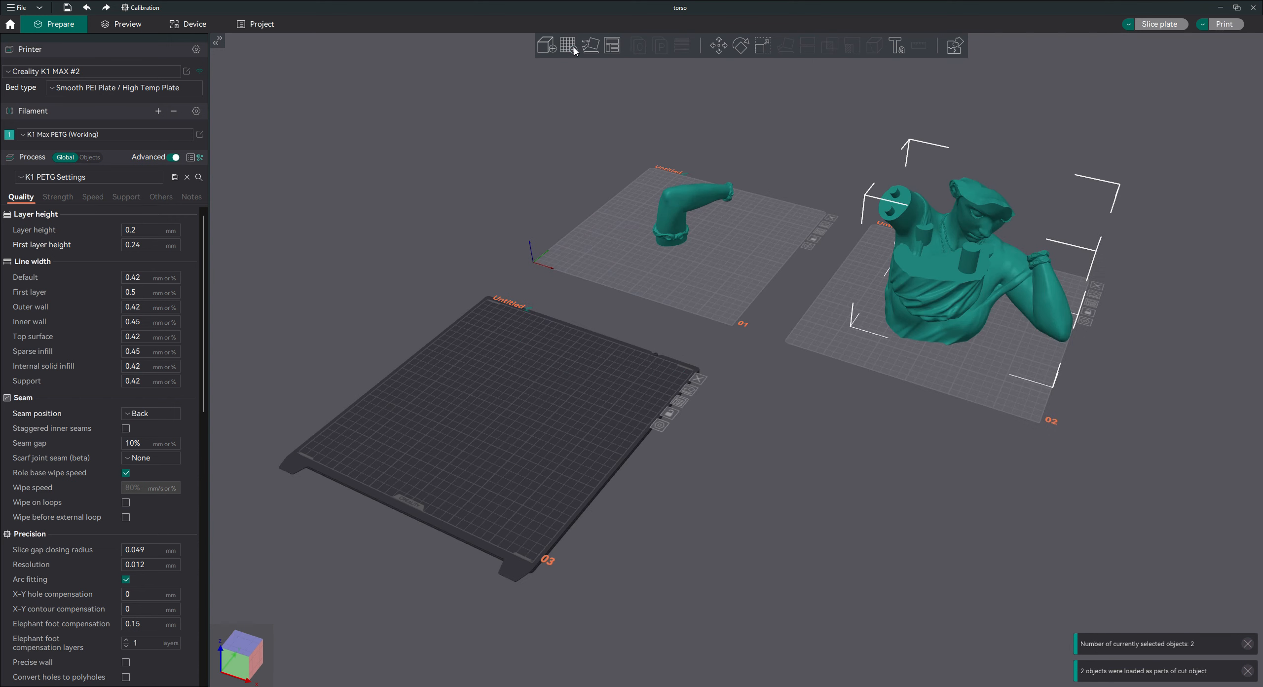
Move the lower torso part with its two connector pegs onto the middle of plate 03.
click(925, 276)
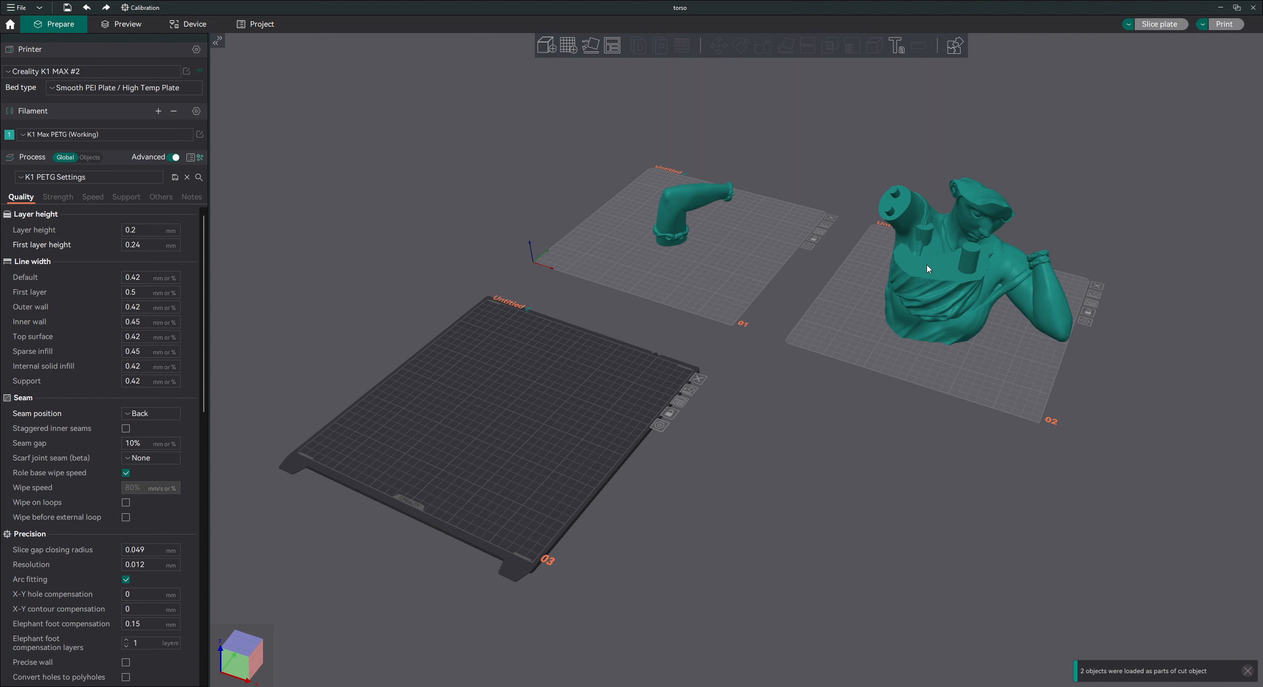
drag(925, 277, 458, 379)
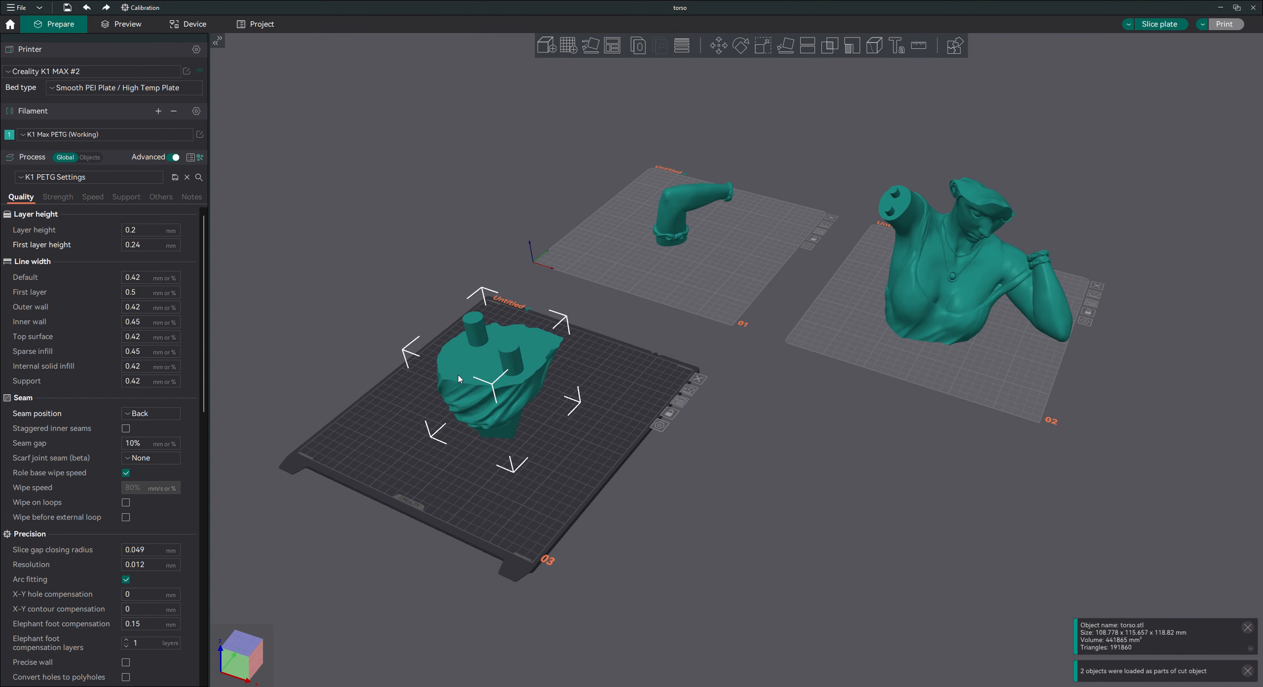
drag(458, 379, 458, 367)
Activate plate 02 and shift the upper torso part slightly so it sits within the plate.
drag(694, 479, 709, 474)
click(835, 264)
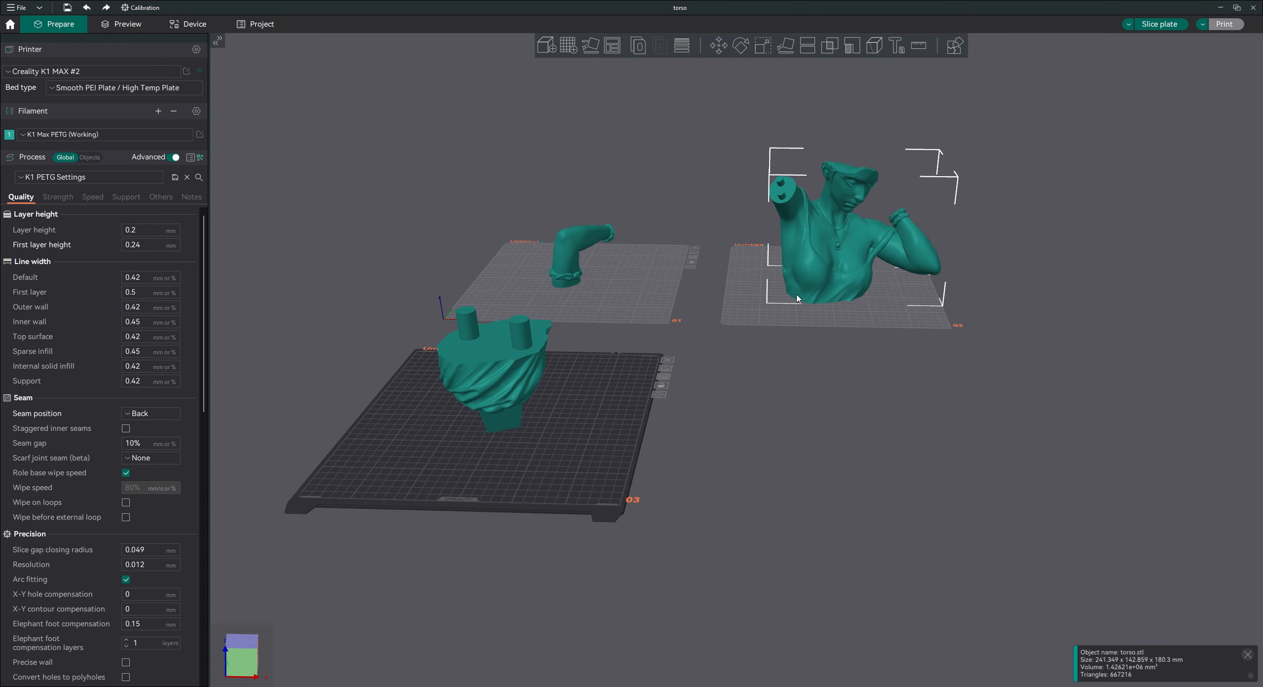
click(777, 313)
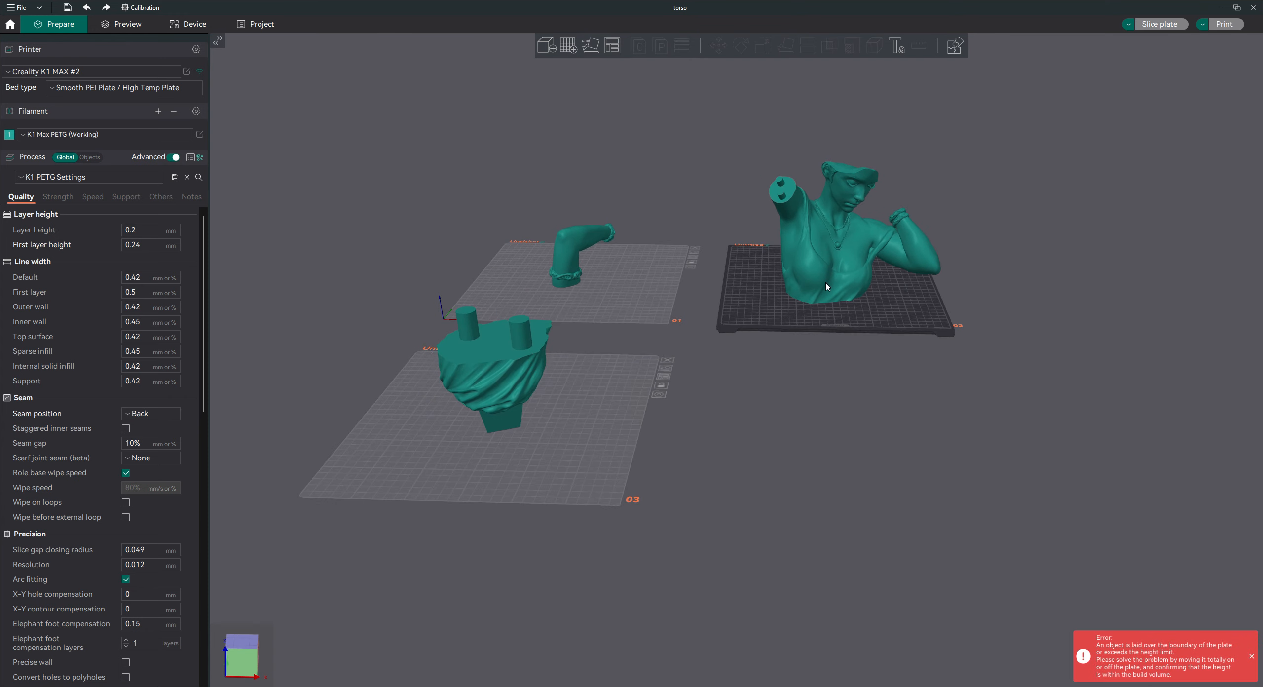
drag(827, 286, 807, 287)
mouse_move(873, 383)
mouse_down()
mouse_move(845, 394)
mouse_move(834, 368)
mouse_move(871, 368)
mouse_move(869, 389)
mouse_move(859, 386)
mouse_up()
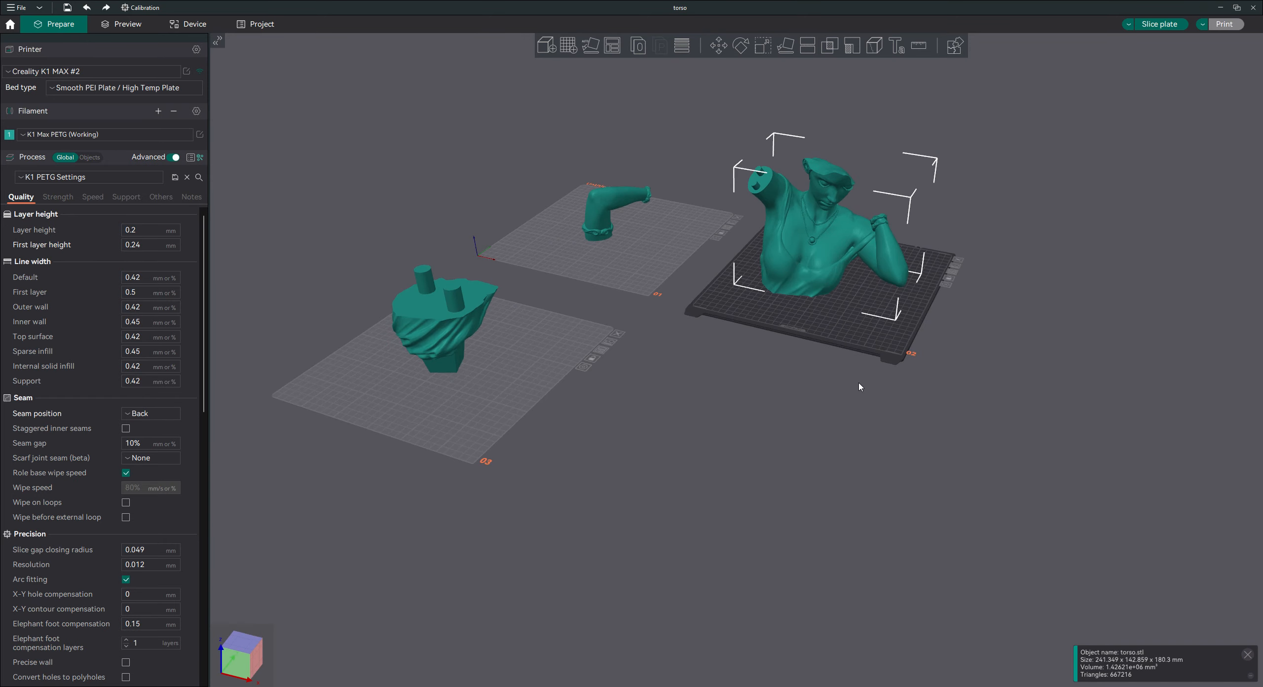